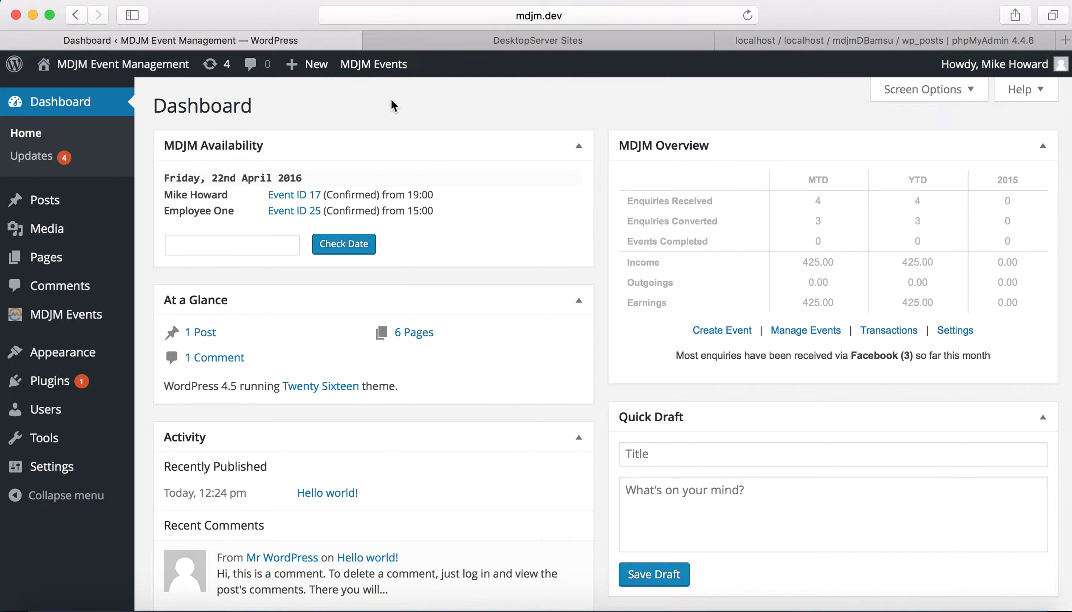
- Open the Employees page of MDJM Events
mouse_move(378, 72)
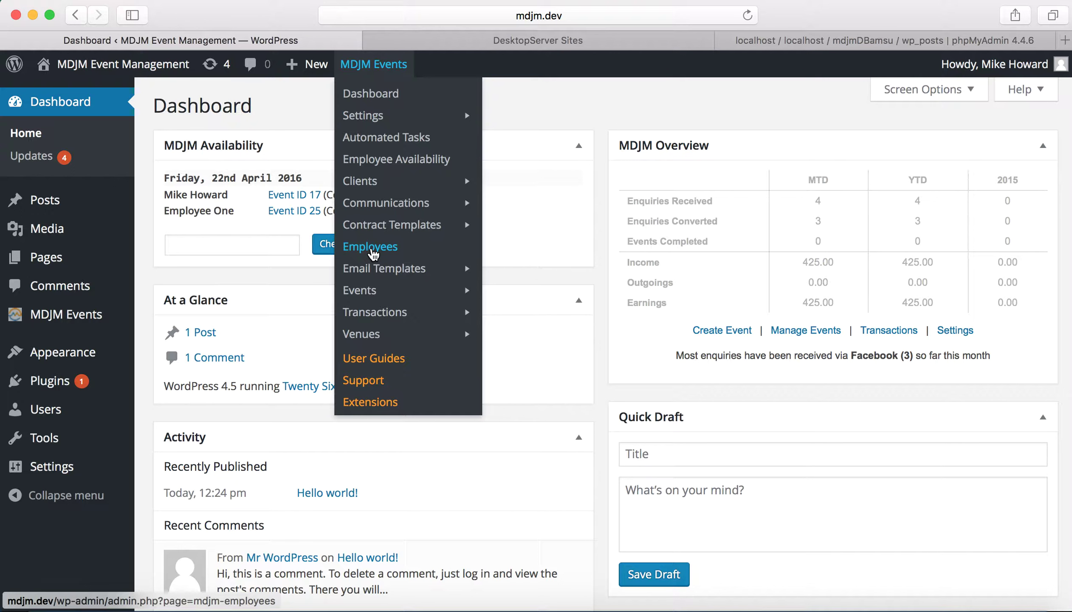
left_click(373, 253)
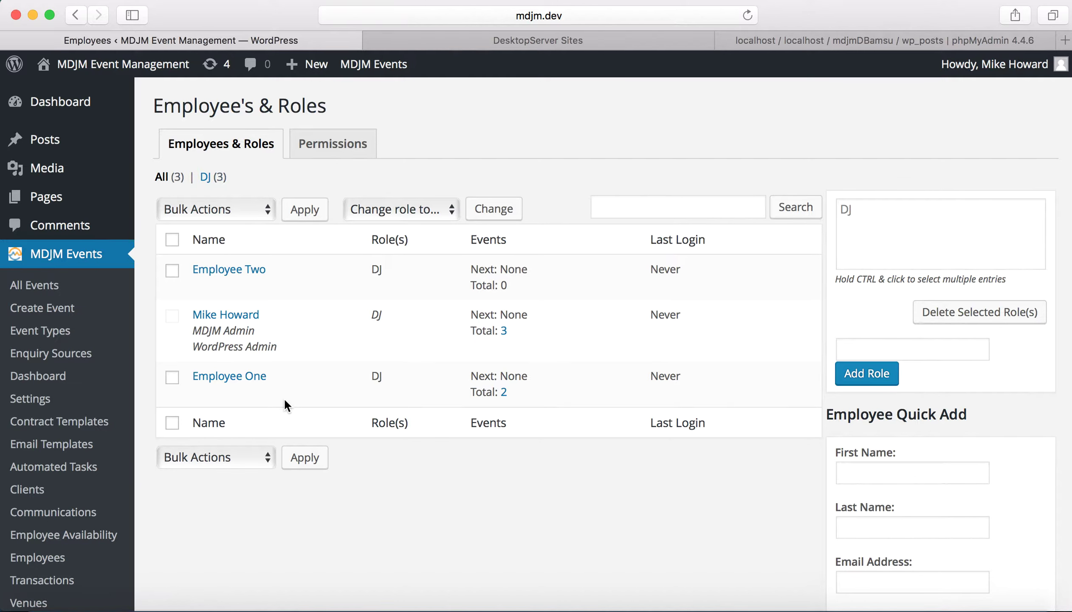
- Examine the MDJM Admin and WordPress Admin labels beneath the site administrator's name in the employee list
left_click_drag(203, 331, 255, 331)
left_click(263, 334)
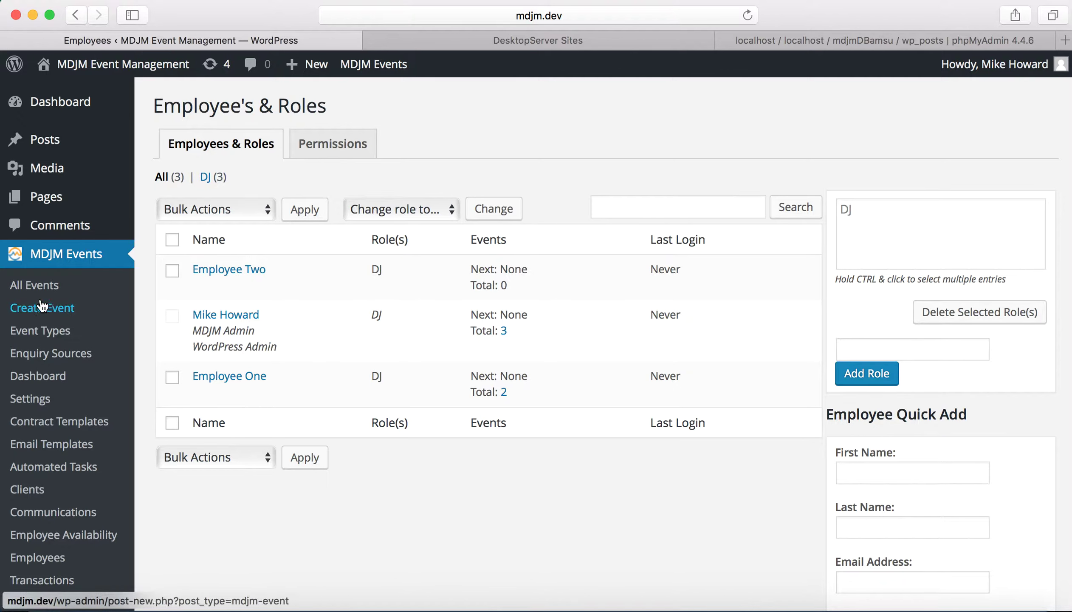
left_click_drag(191, 345, 283, 352)
left_click(286, 348)
double_click(194, 348)
left_click(283, 351)
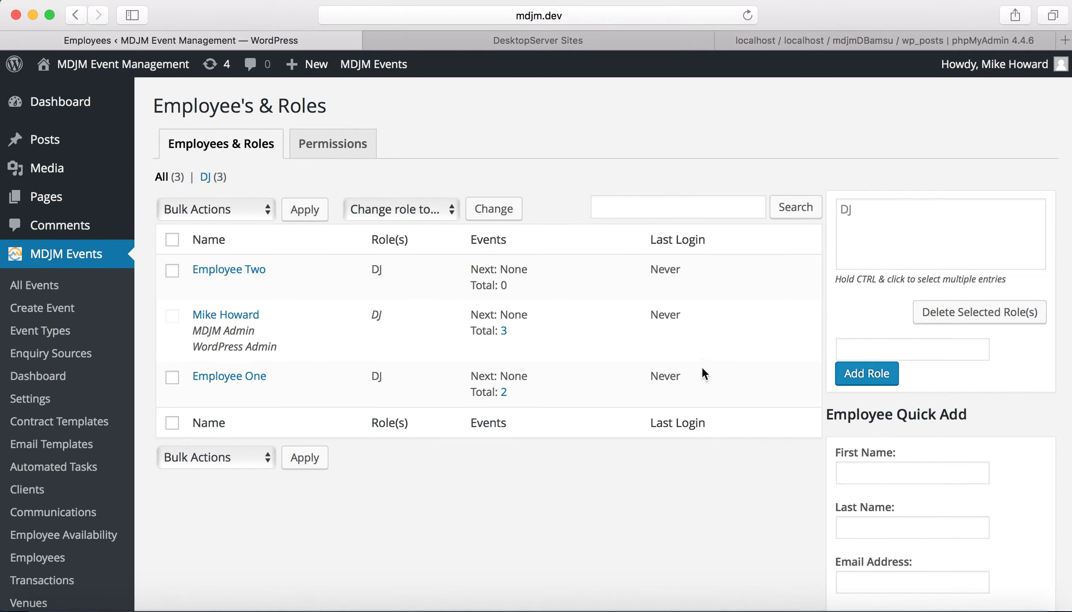
- Add two new employee roles, Photographer and Accountant
left_click(839, 350)
type("Photographer")
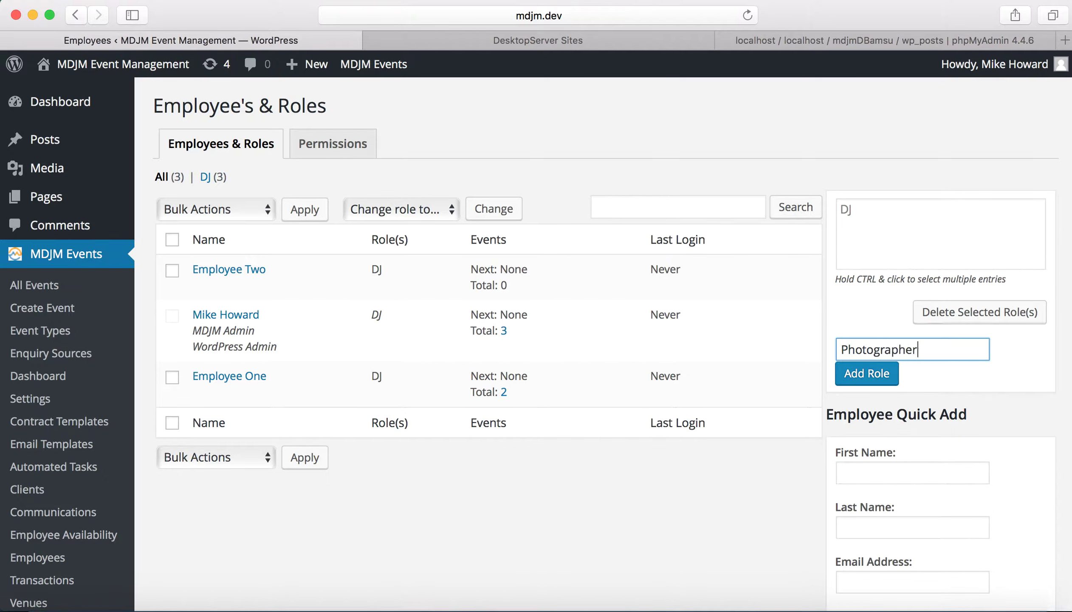
left_click(862, 374)
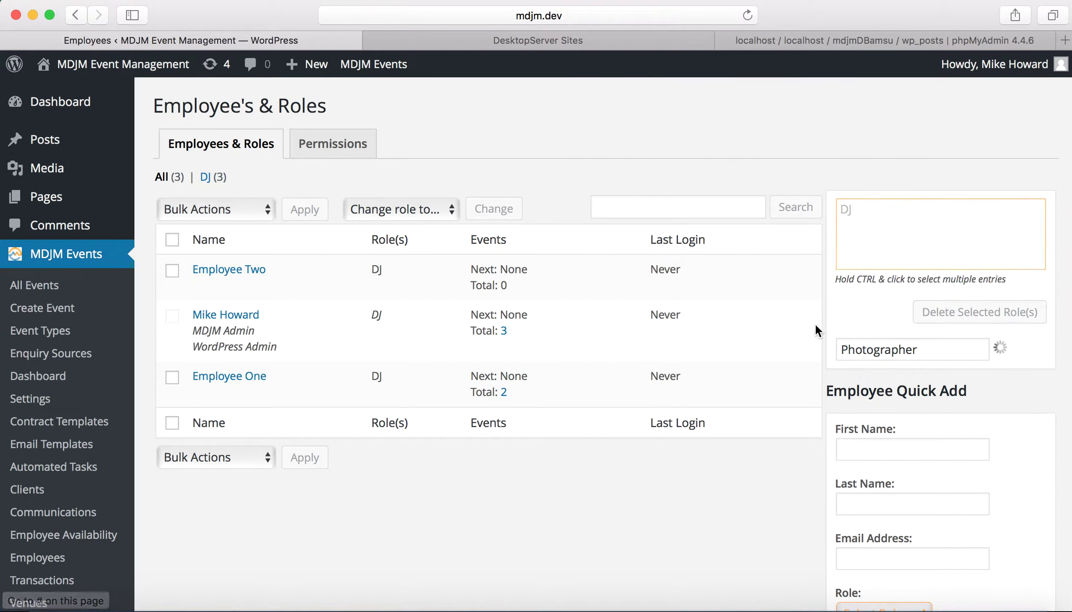
left_click(846, 345)
type("Accountant")
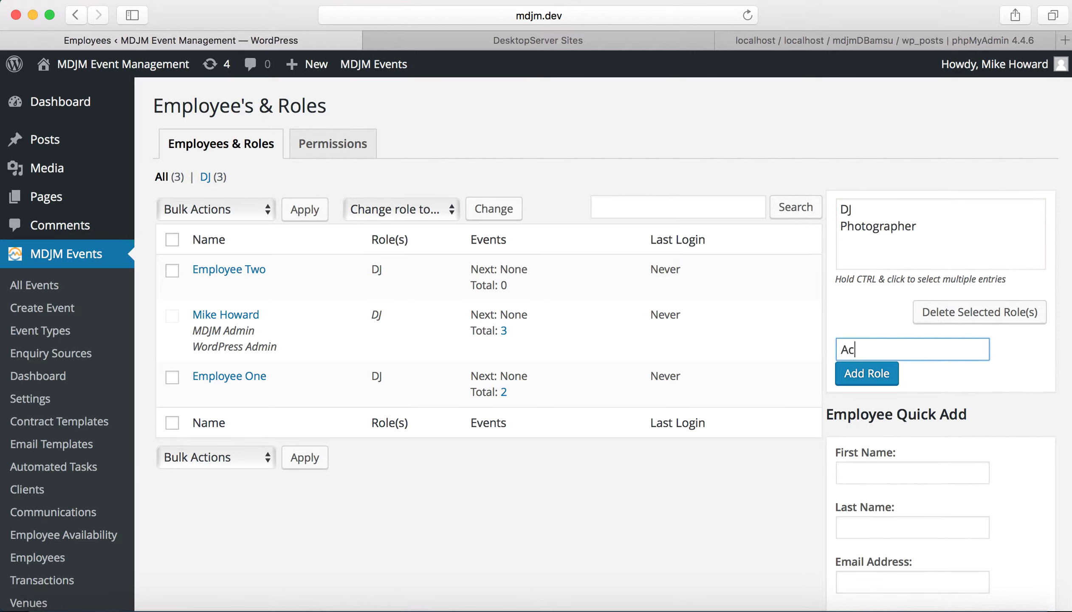
left_click(866, 373)
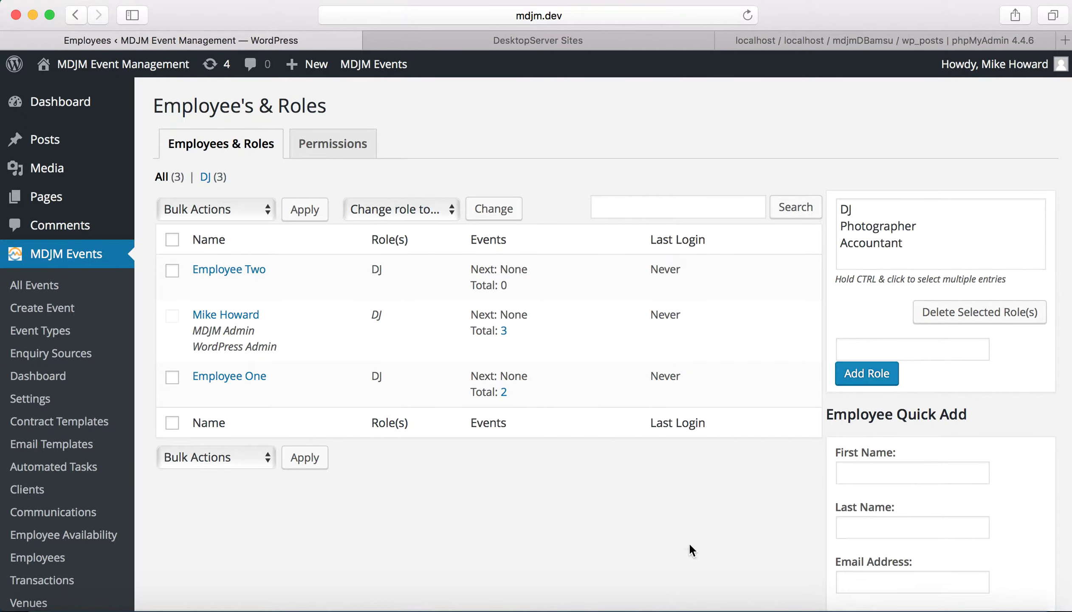
- Quick-add an employee named Employee Three with the DJ role, filling in the employee's e-mail address
scroll(689, 542, "down", 3)
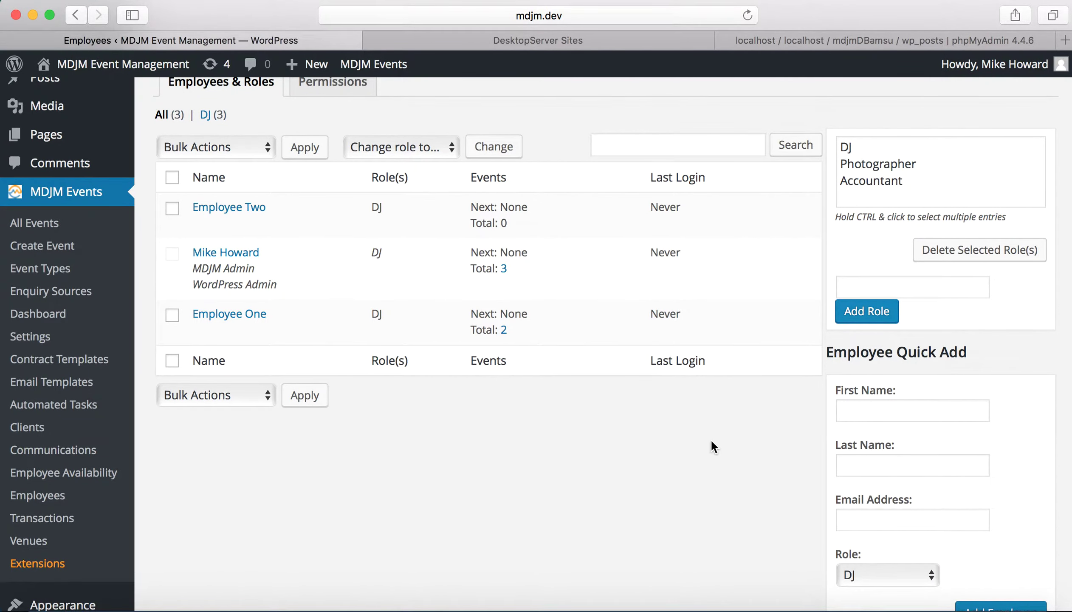
left_click(868, 409)
type("Employee")
key("Tab")
type("Three")
key("Tab")
type("three@test.com")
key("Tab")
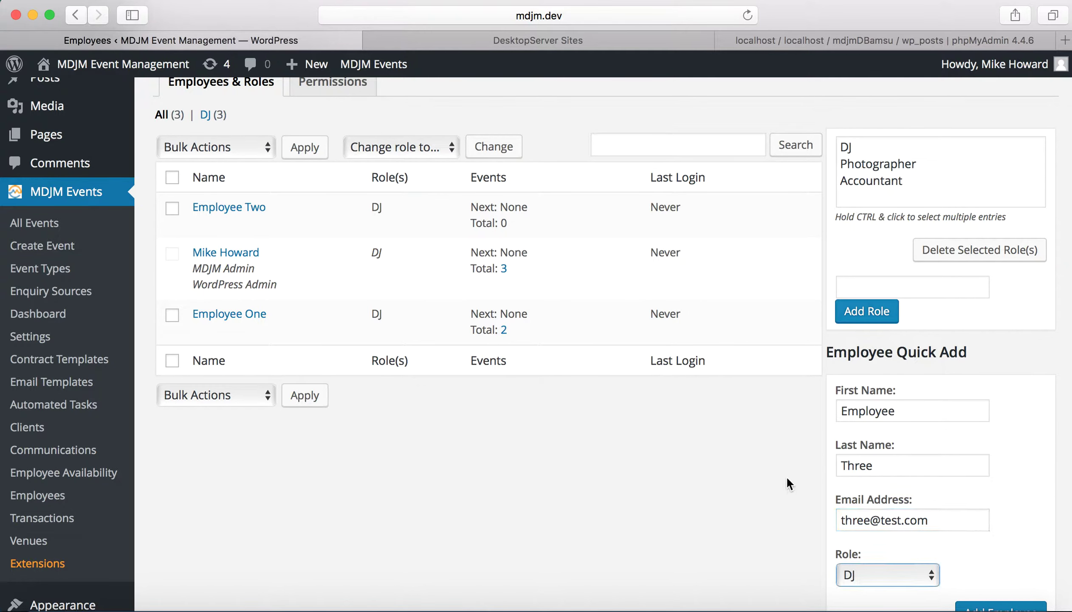
scroll(766, 535, "down", 4)
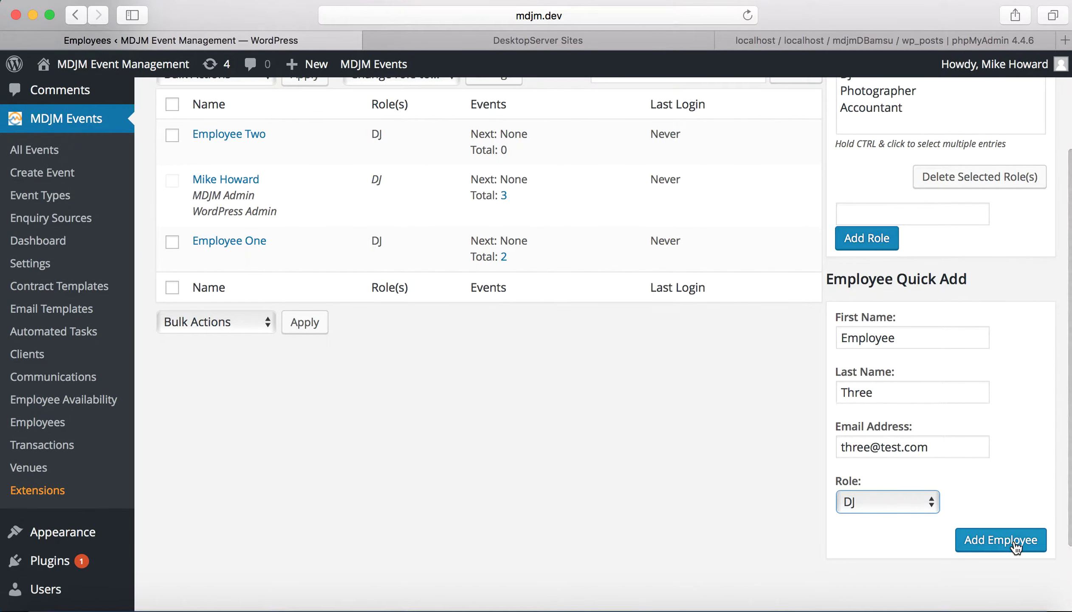
left_click(1015, 546)
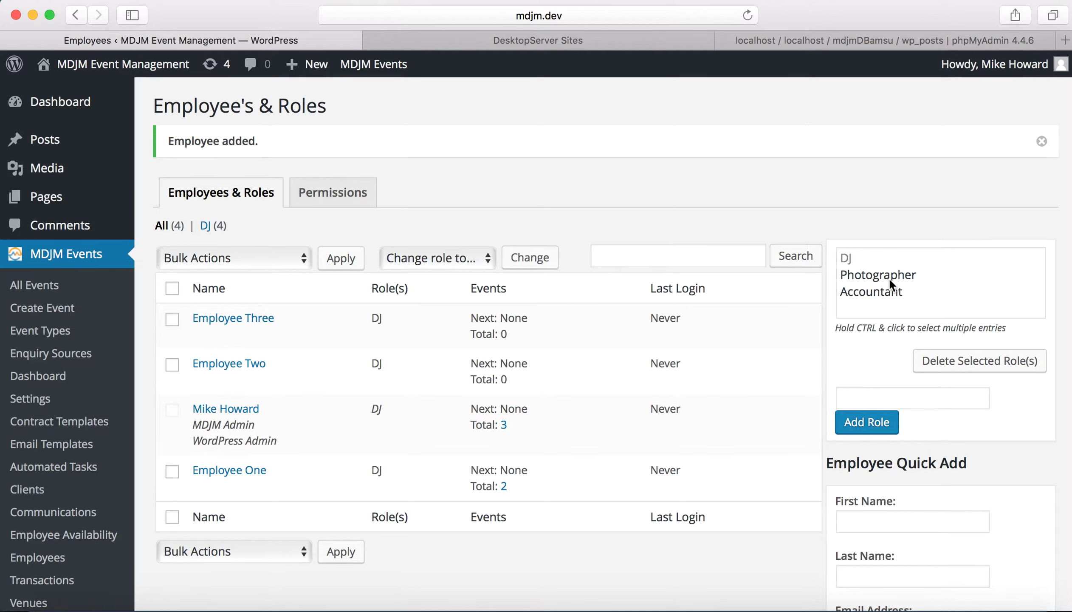
- Apply the Add Photographer Role bulk action to Employee Two and check the roles offered for a role change
left_click(172, 365)
left_click(294, 259)
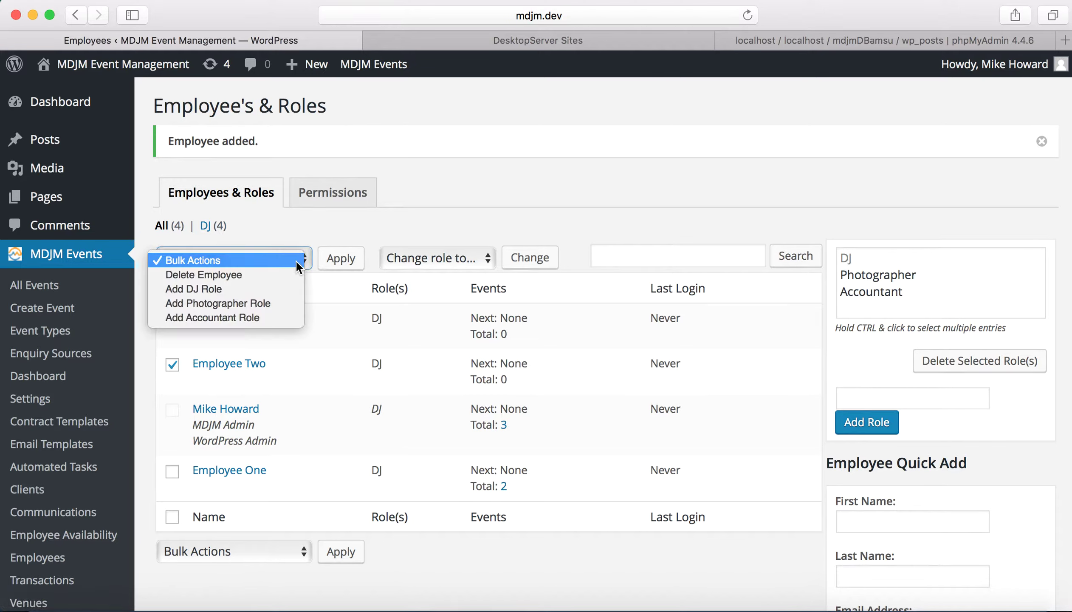
left_click(271, 301)
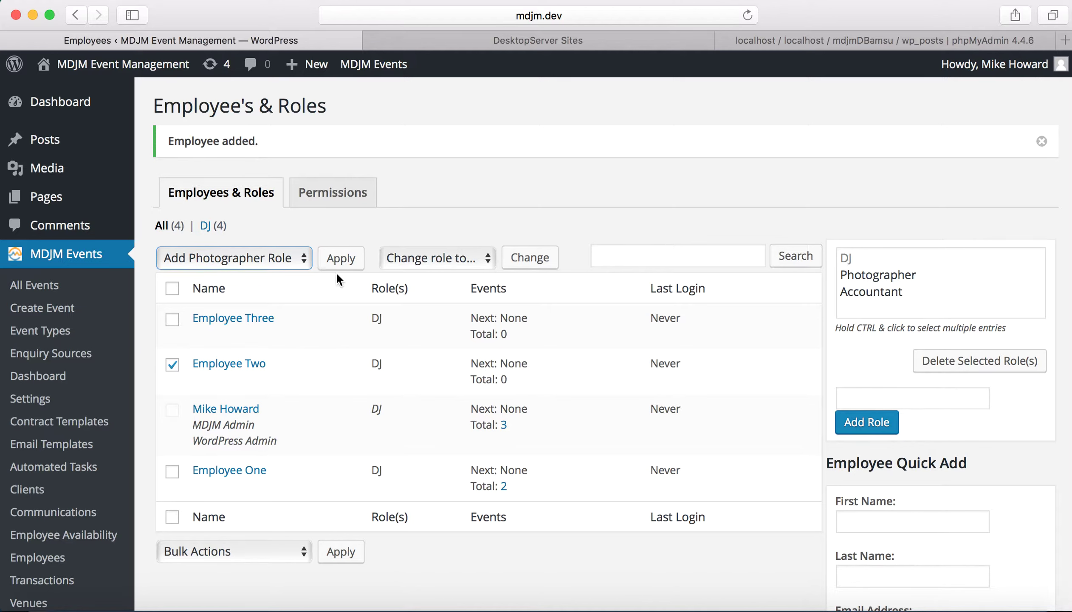
left_click(237, 264)
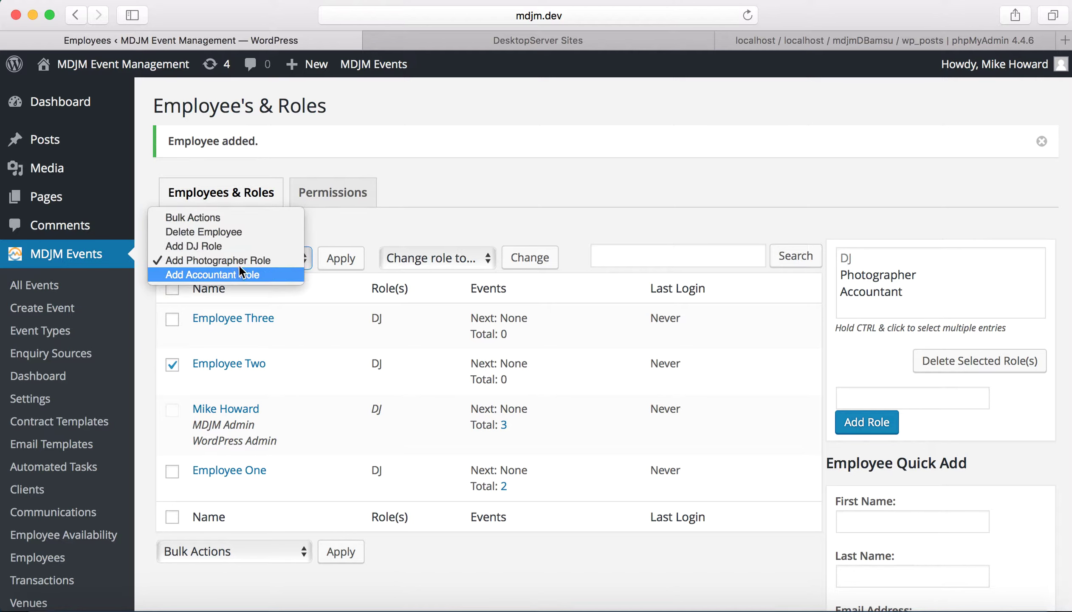
left_click(242, 260)
left_click(340, 258)
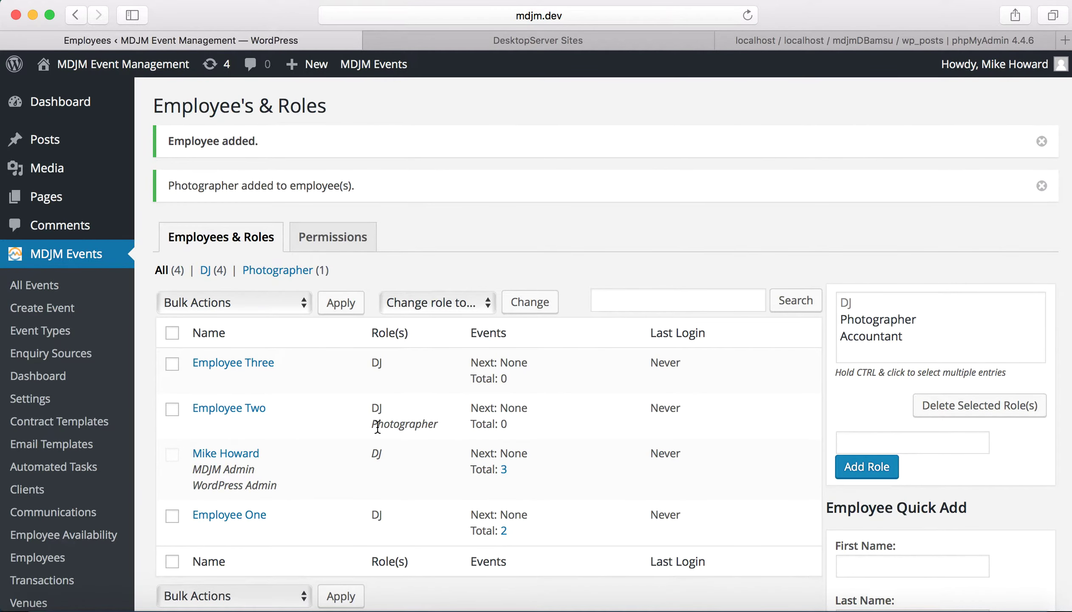
left_click(447, 298)
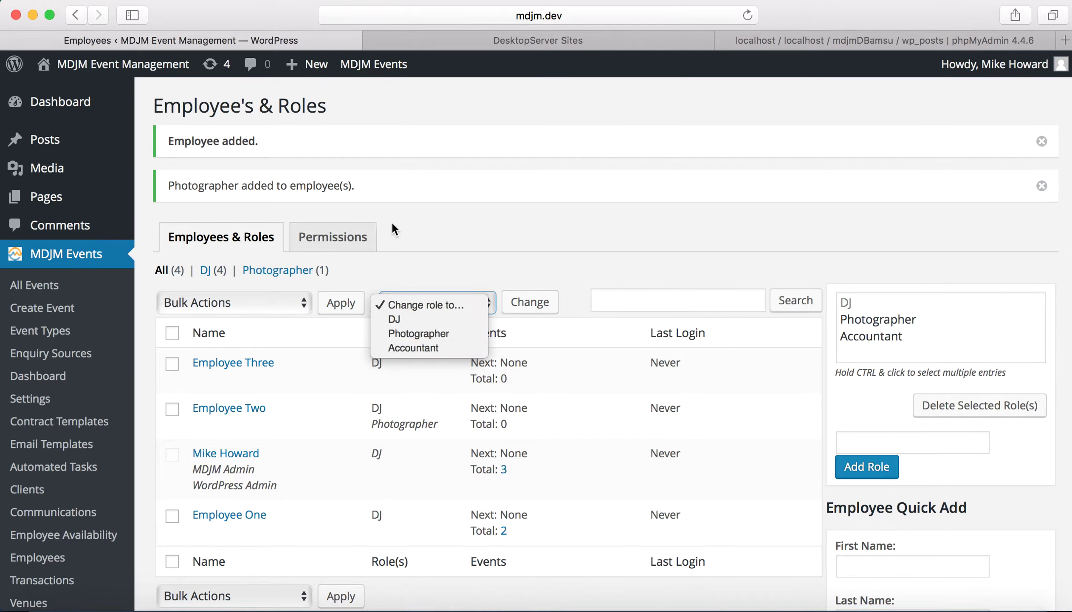
left_click(469, 272)
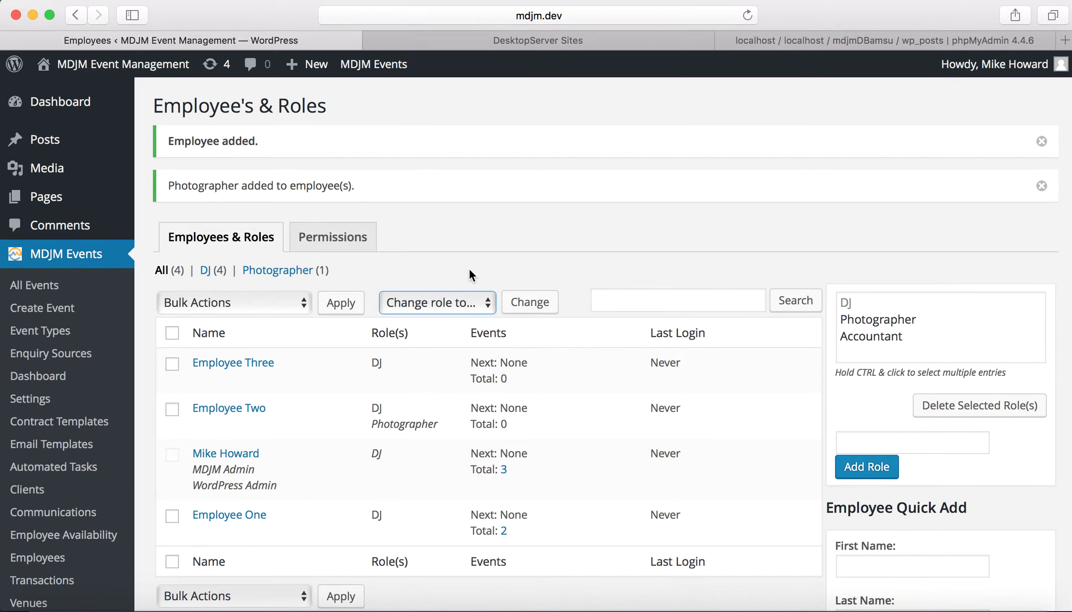
- In the role permissions, set the Photographer's Events access to Read Own and the DJ's Events access to Edit Own
left_click(335, 242)
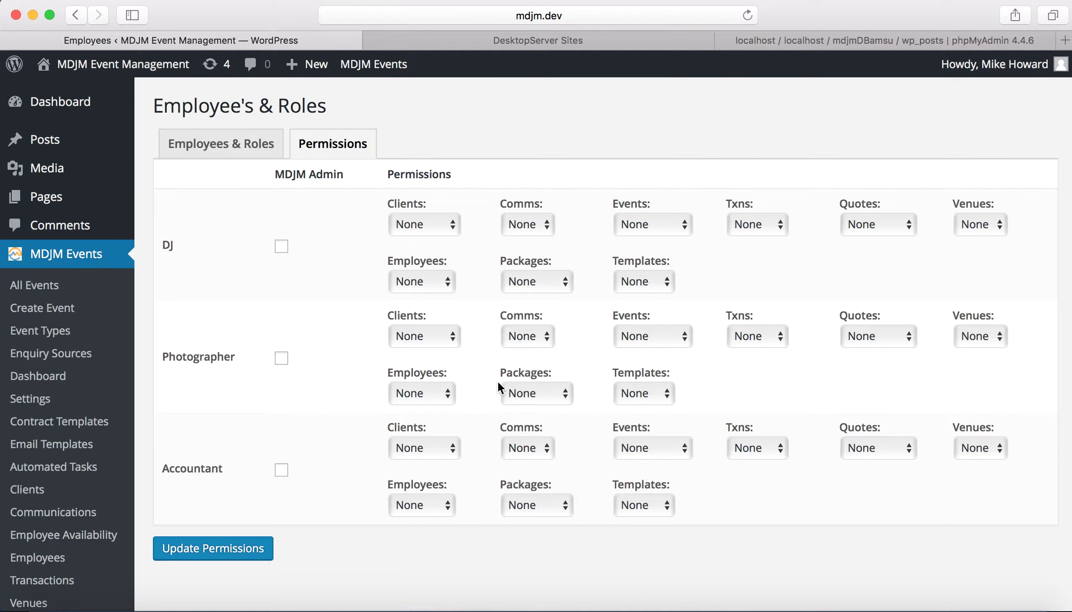
left_click(669, 335)
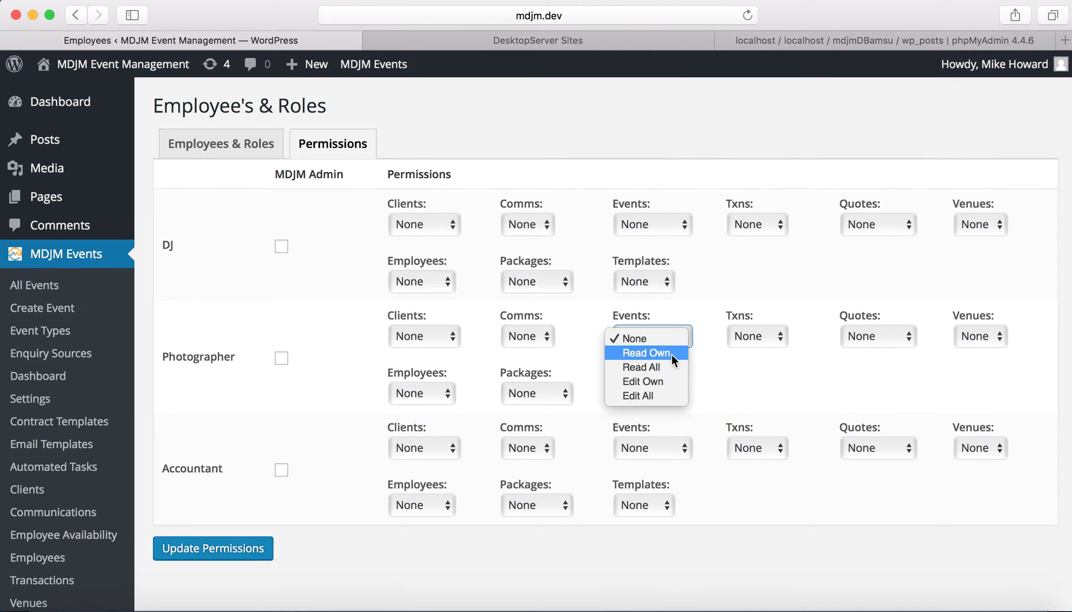
left_click(671, 352)
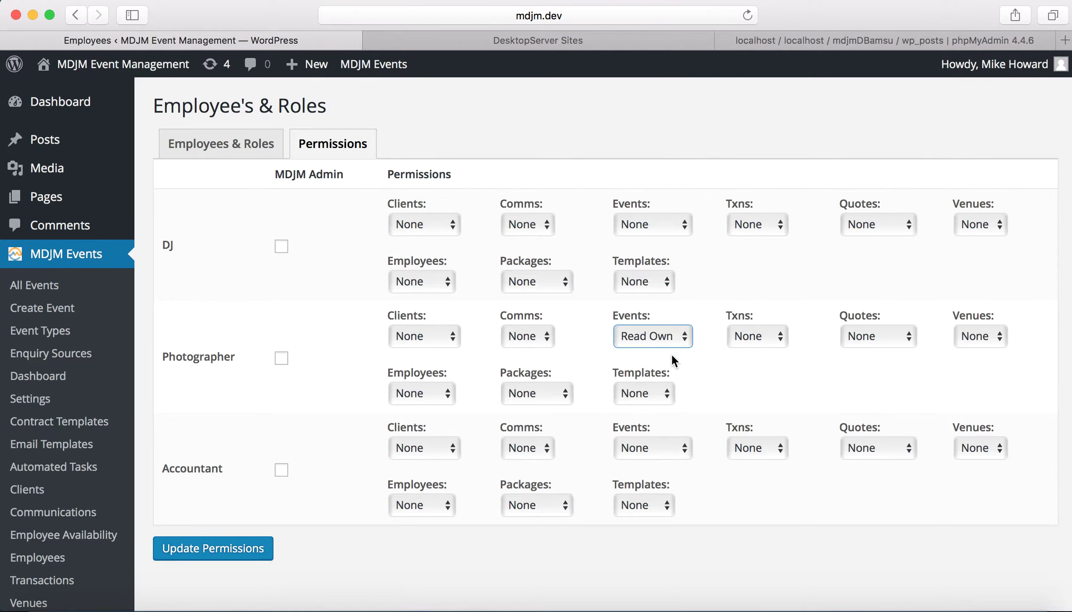
left_click(681, 234)
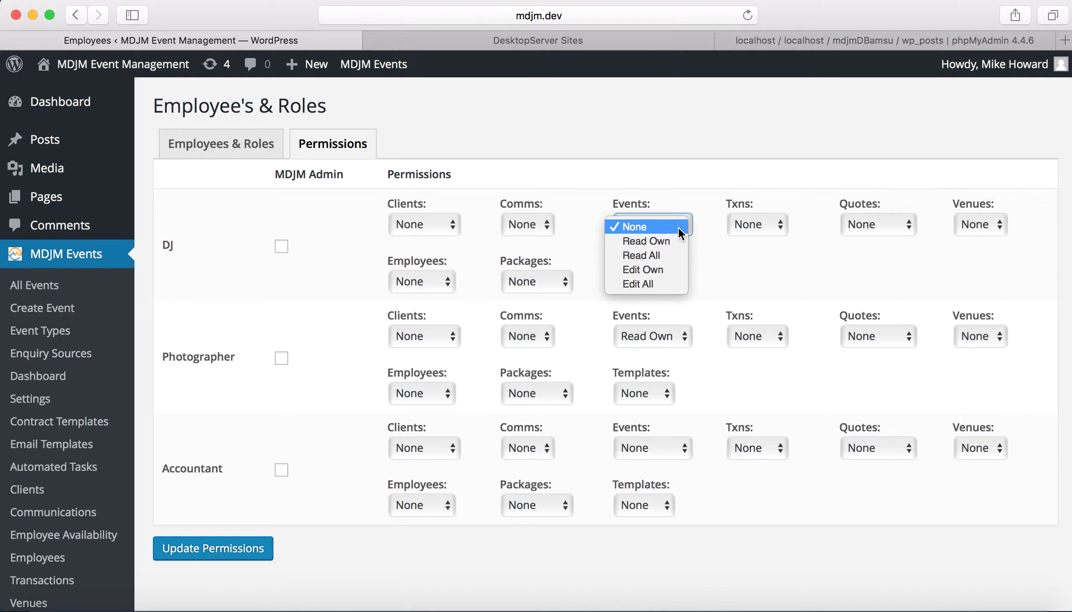
left_click(671, 270)
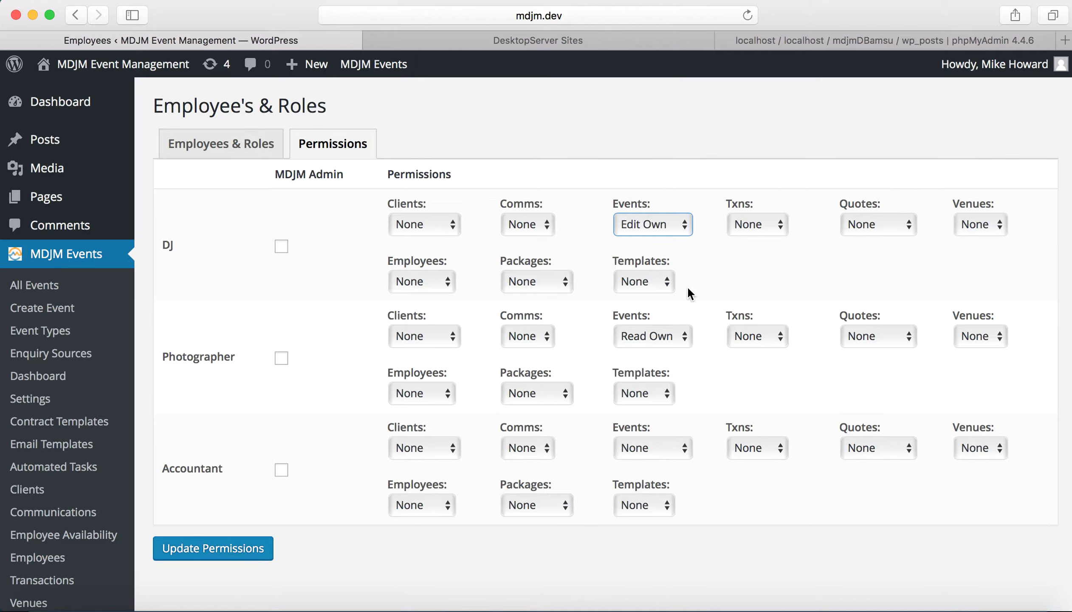
- Examine the Templates and Packages permission options for the DJ role and the entries of the MDJM Events menu
left_click(657, 283)
left_click(551, 283)
left_click(552, 283)
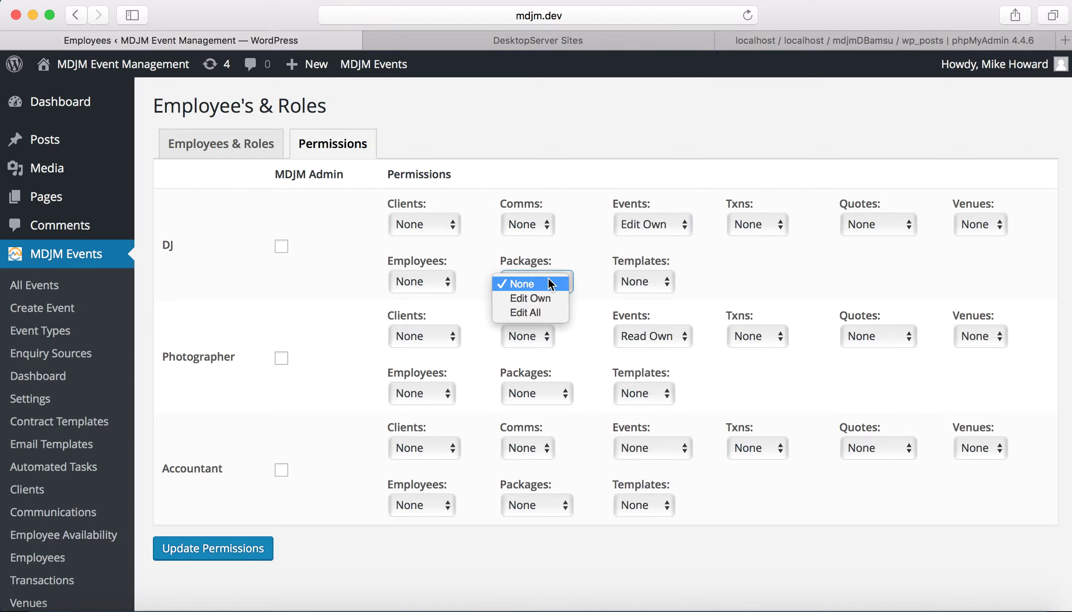
left_click(529, 283)
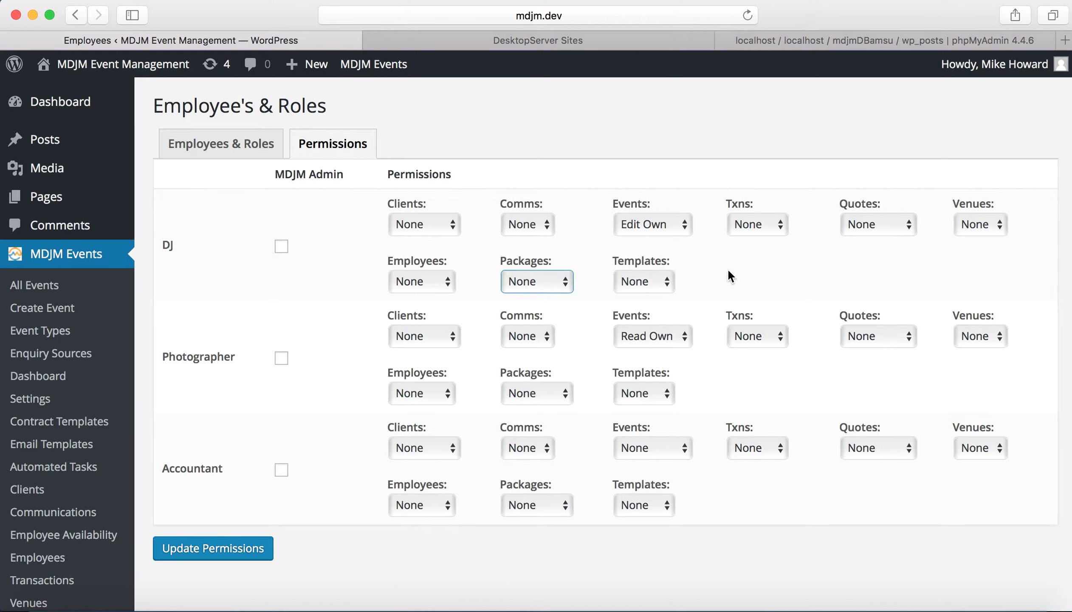
mouse_move(404, 69)
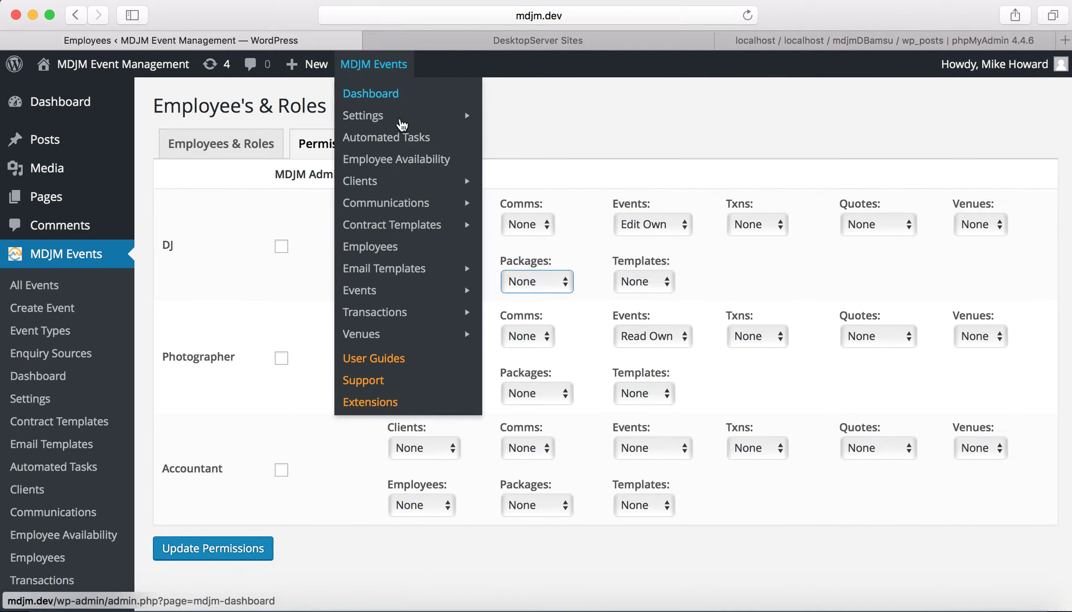
mouse_move(371, 268)
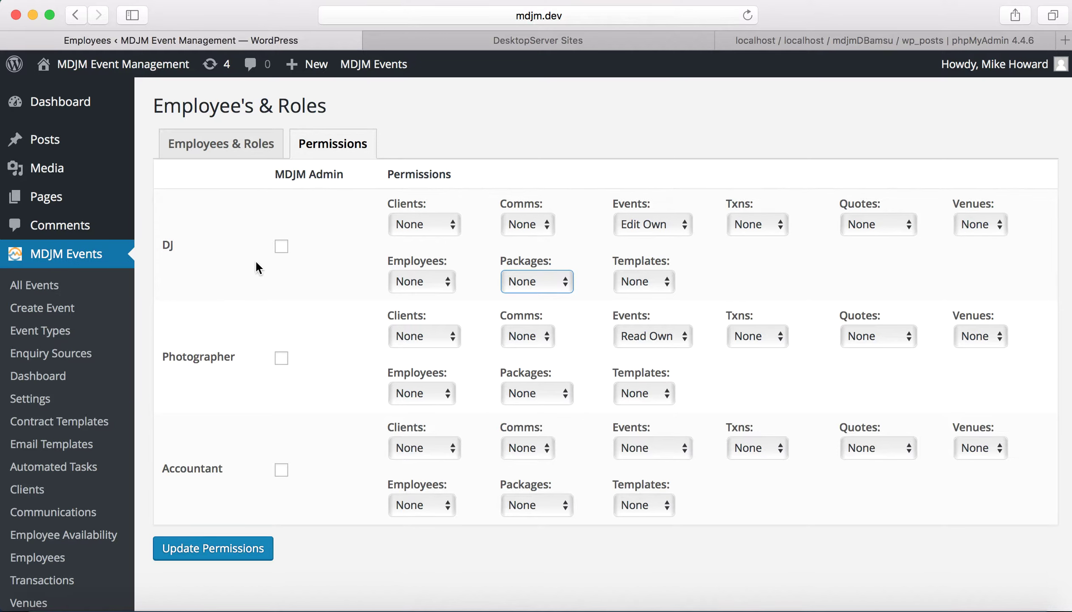
- Return to the employee list and examine the MDJM Admin label beneath the site administrator's name
left_click(250, 149)
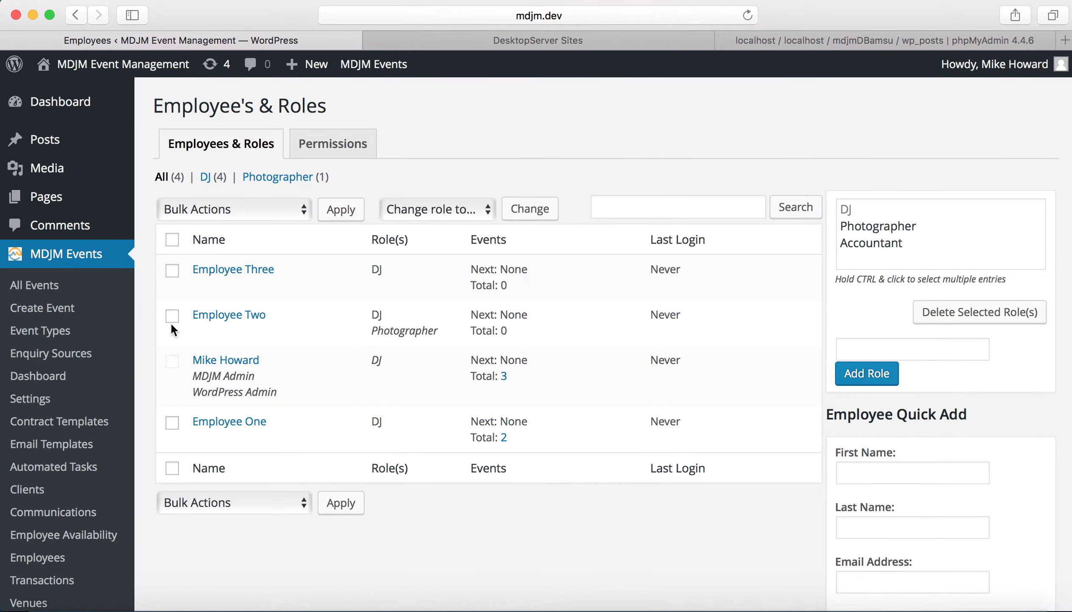
left_click_drag(189, 369, 275, 373)
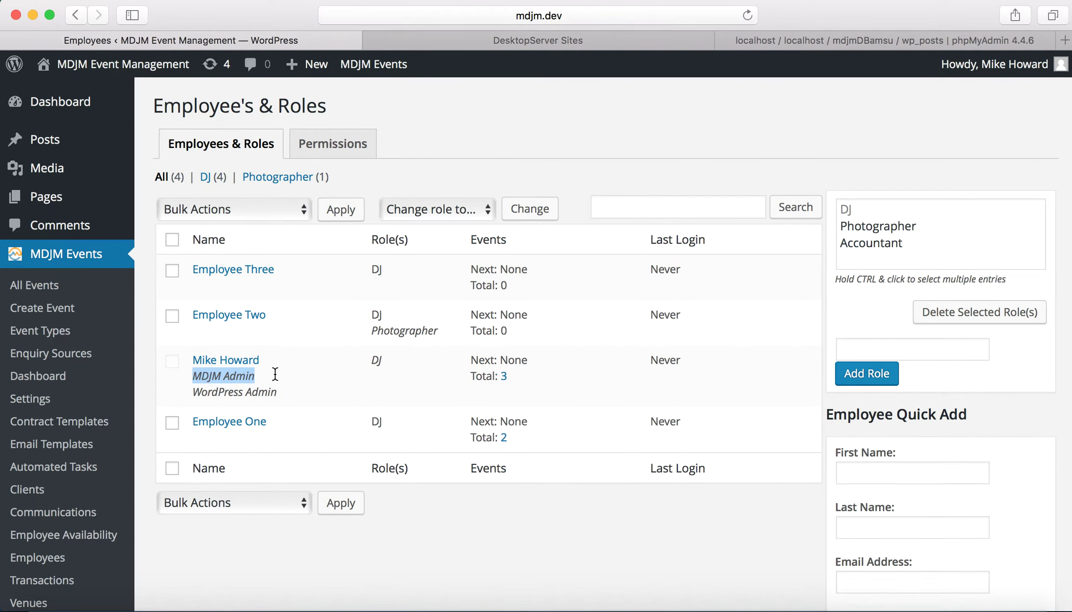
left_click(275, 374)
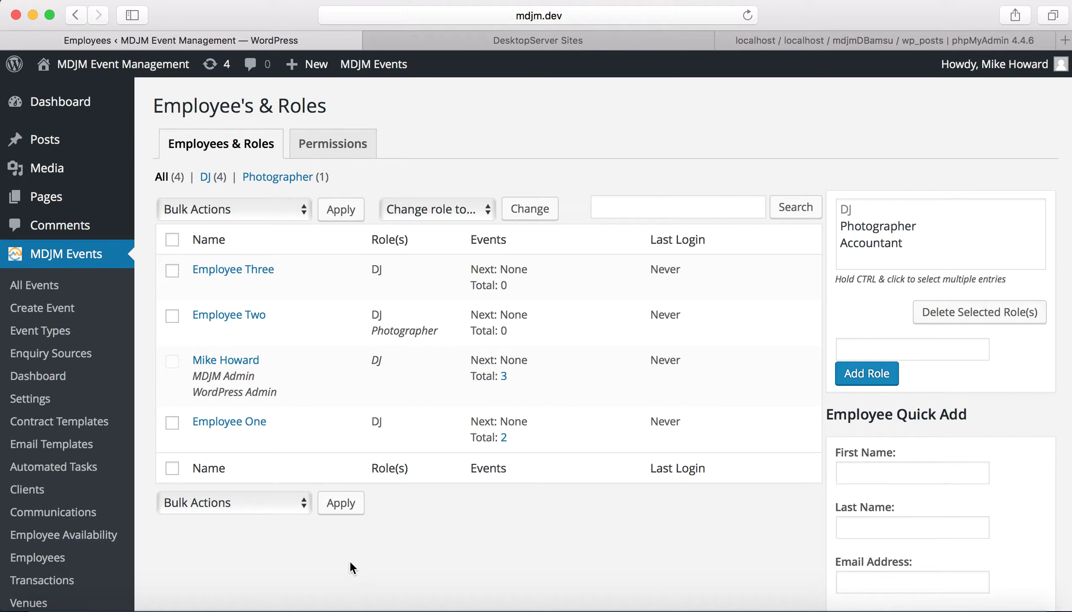
- Open the list of all WordPress users
scroll(53, 423, "down", 5)
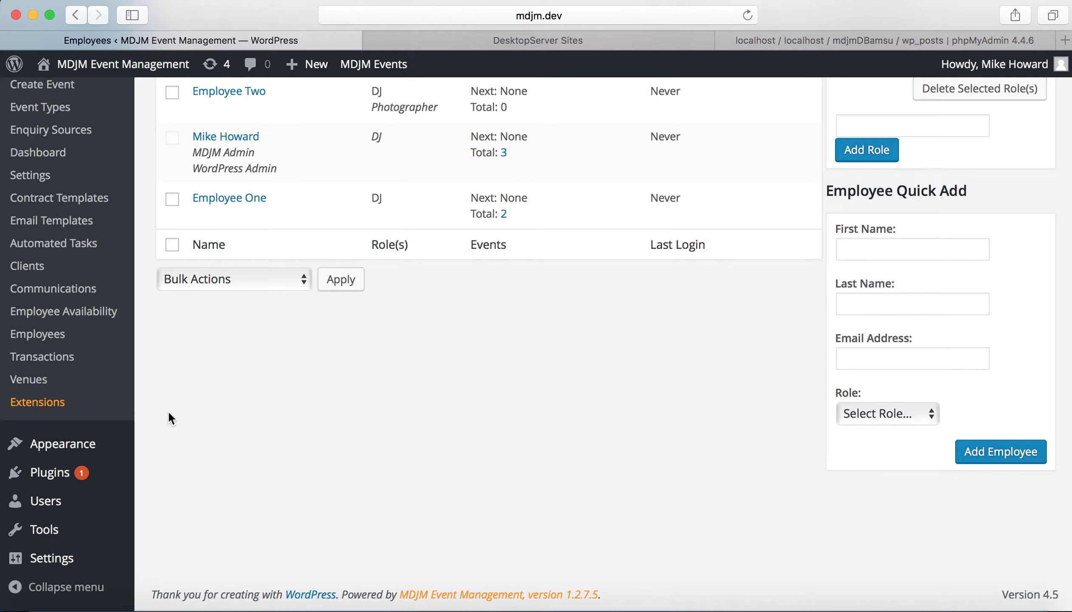
mouse_move(53, 502)
scroll(253, 417, "up", 3)
scroll(252, 415, "down", 1)
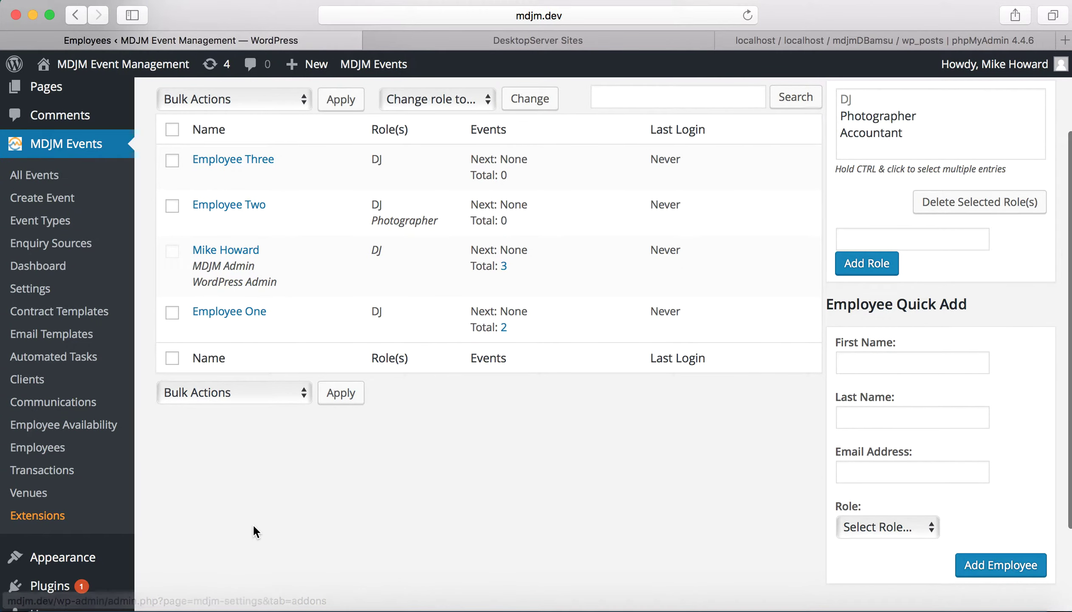
scroll(254, 524, "down", 5)
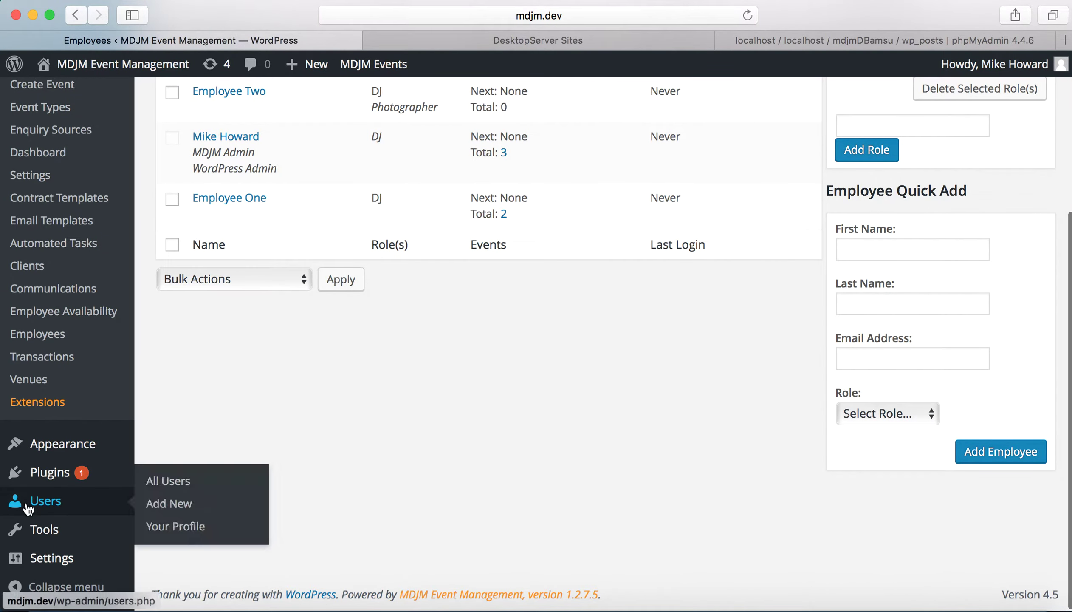
left_click(45, 504)
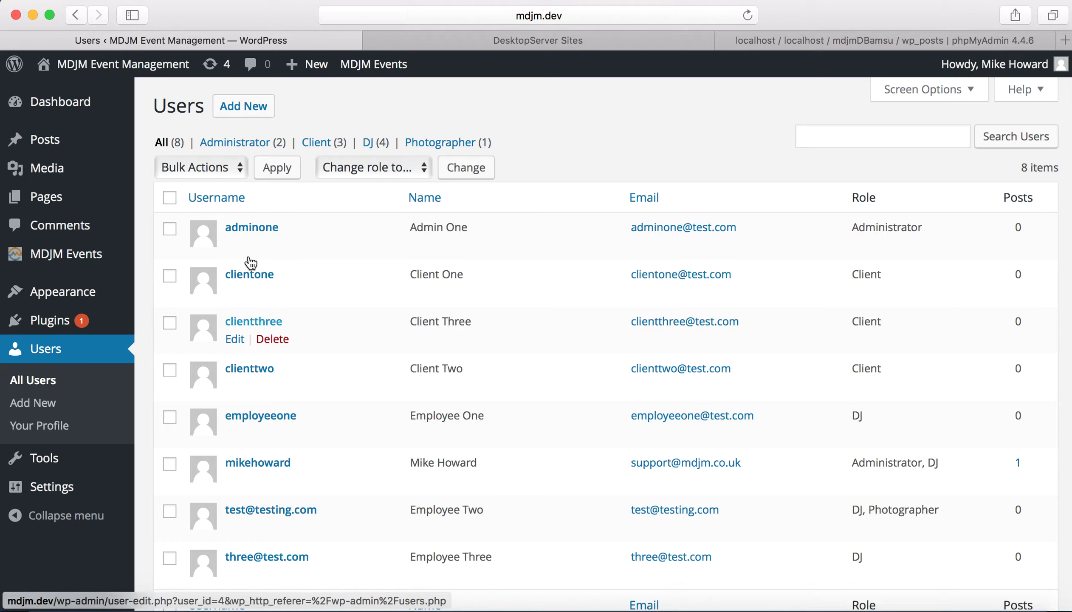
- Open the adminone user's profile, mark the user as event staff, and update the user
left_click(272, 245)
scroll(322, 446, "down", 15)
scroll(321, 443, "down", 10)
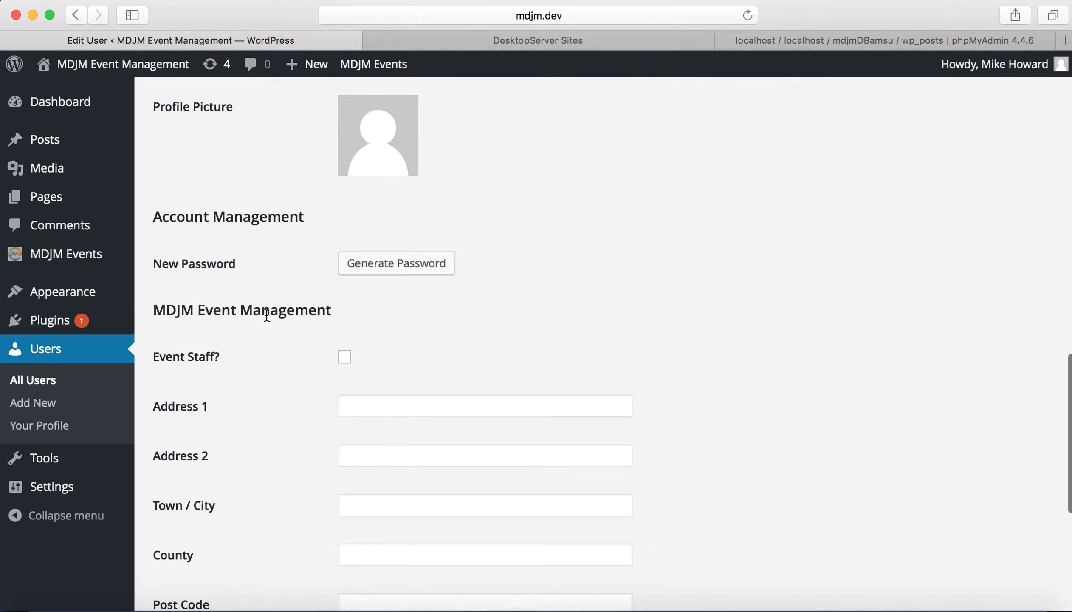
left_click(206, 366)
scroll(279, 451, "down", 8)
left_click(209, 527)
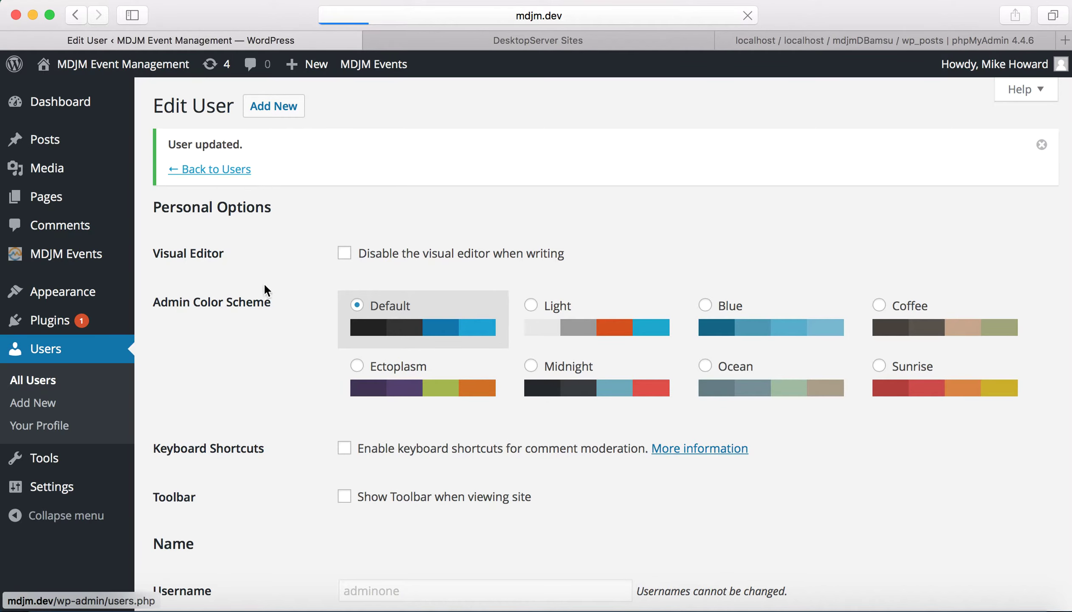
- Examine the MDJM Event Management section of the site administrator's own profile and return to the employee list
scroll(244, 421, "down", 3)
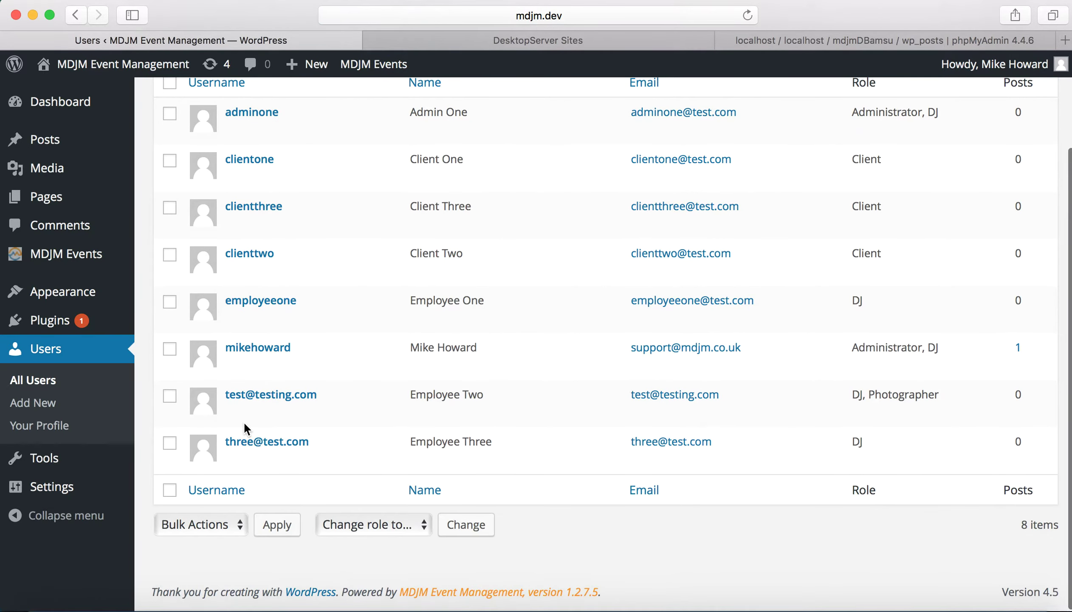
left_click(253, 347)
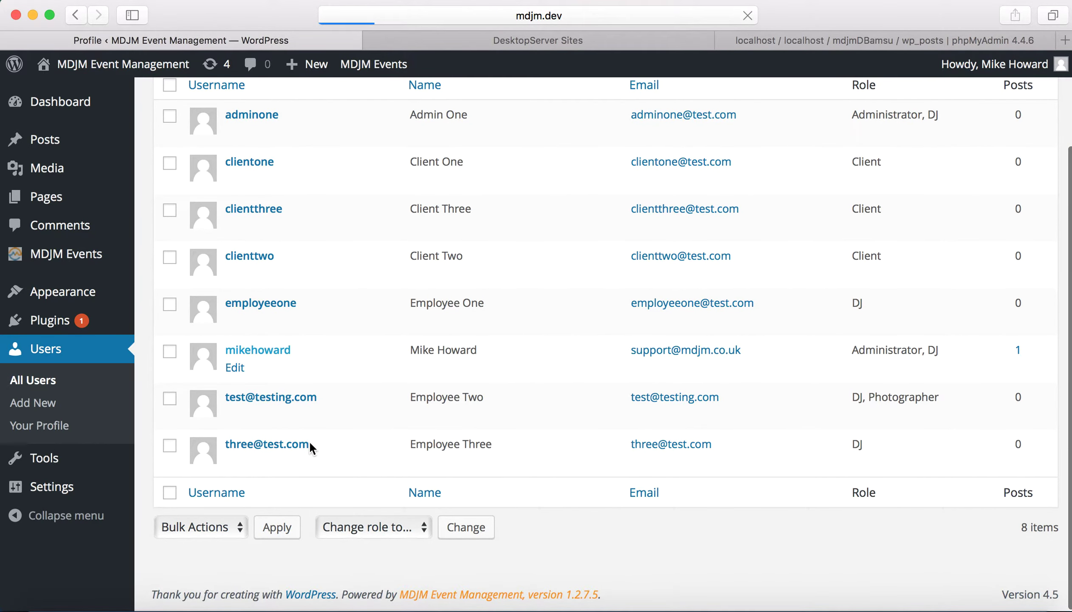
scroll(302, 439, "down", 10)
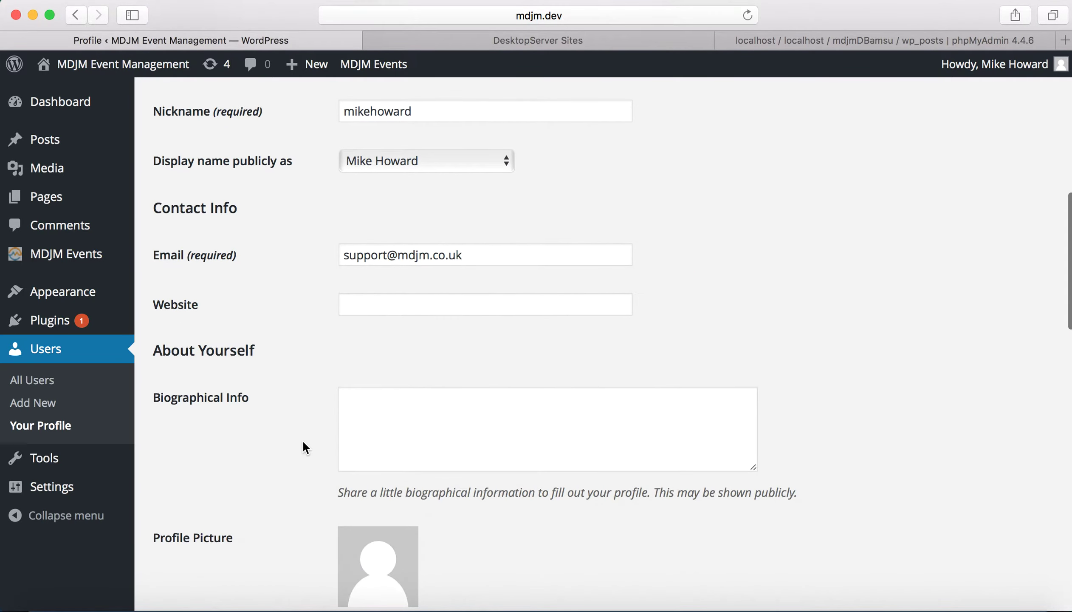
scroll(302, 439, "down", 10)
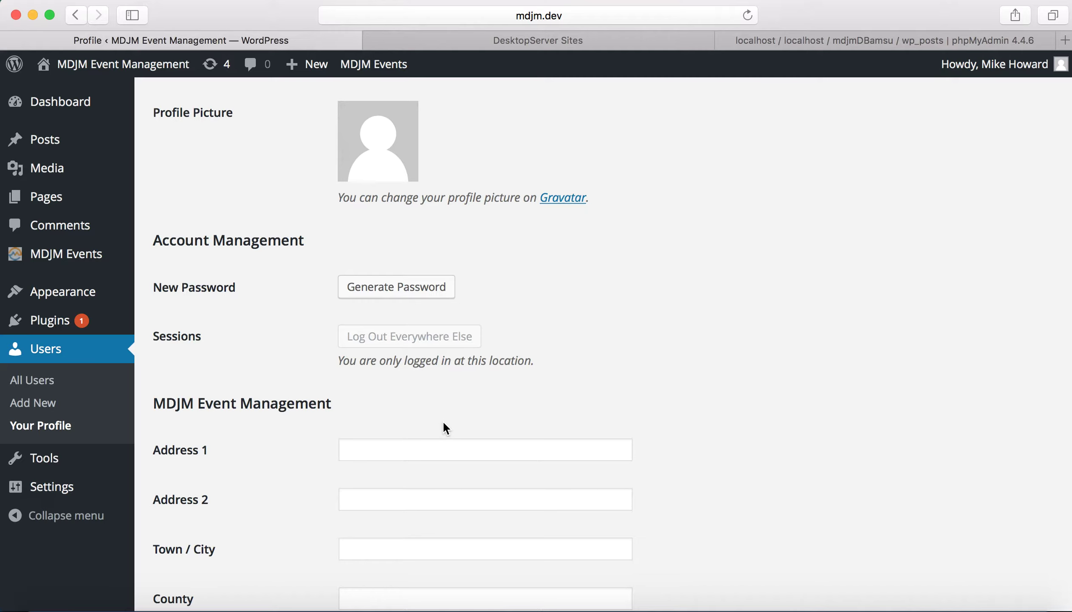
mouse_move(373, 64)
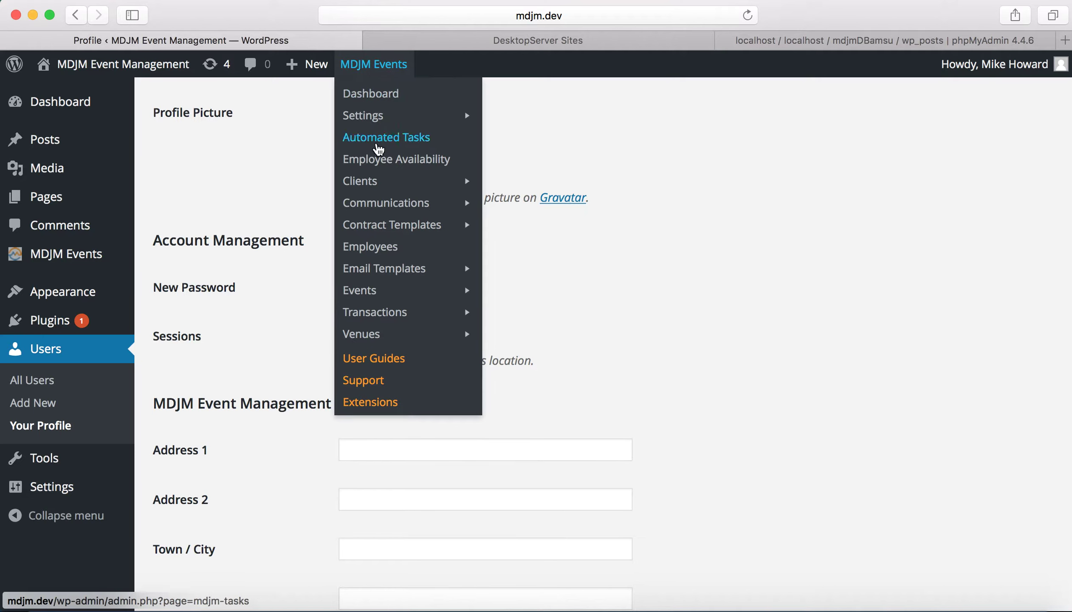
left_click(379, 249)
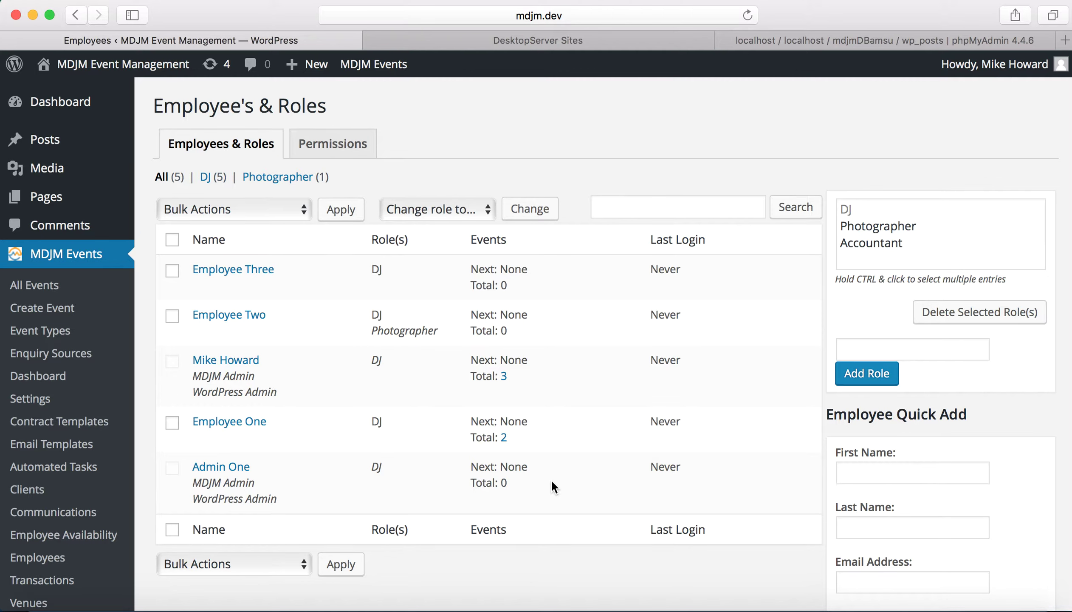
- Open the events list and filter it by the 40th Birthday Party event type
mouse_move(386, 69)
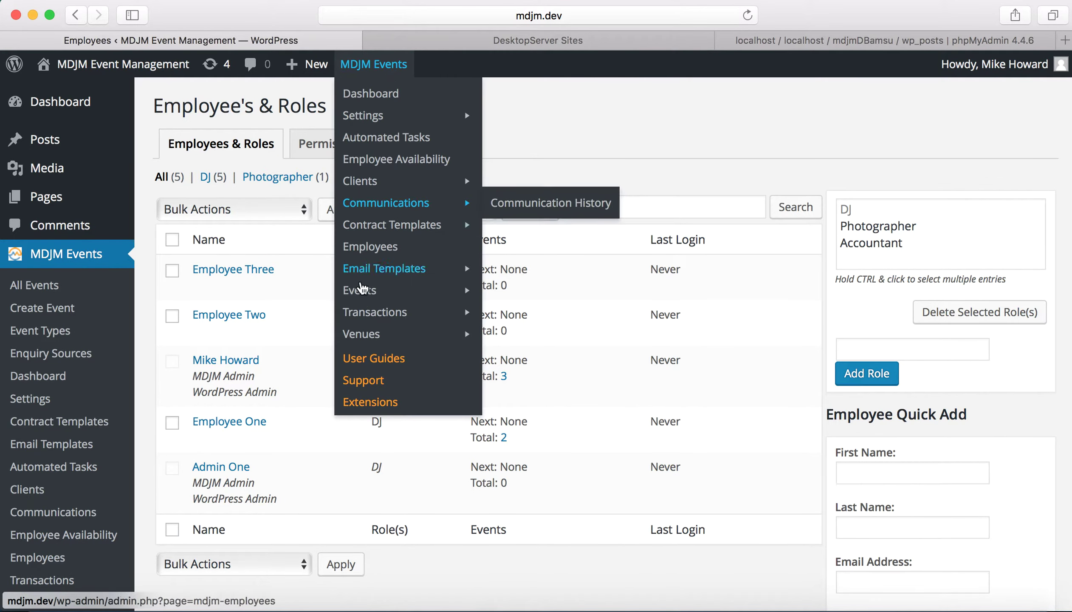
left_click(362, 293)
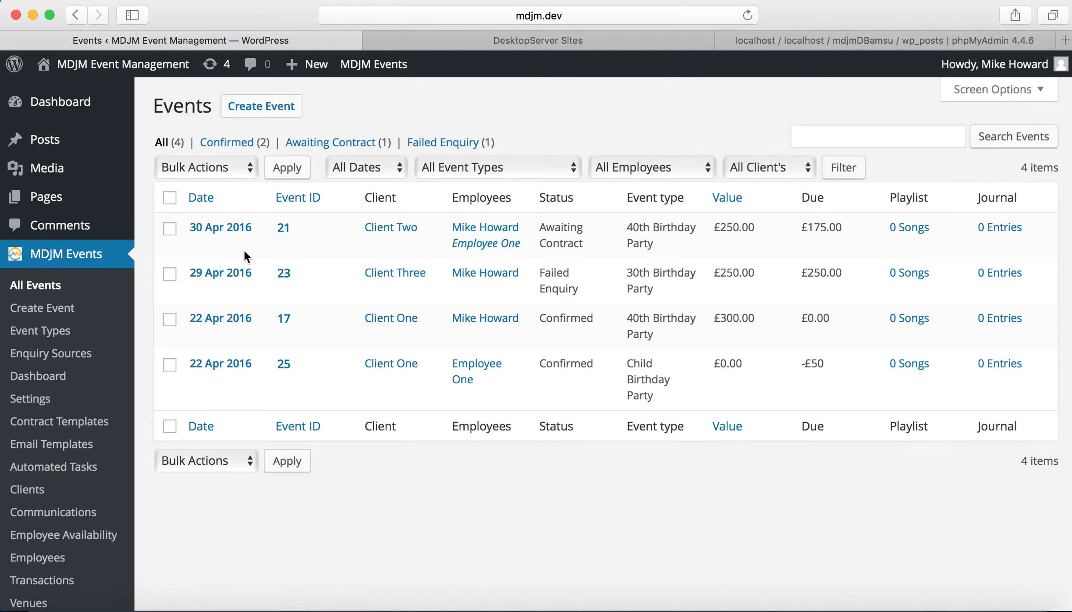
left_click(573, 167)
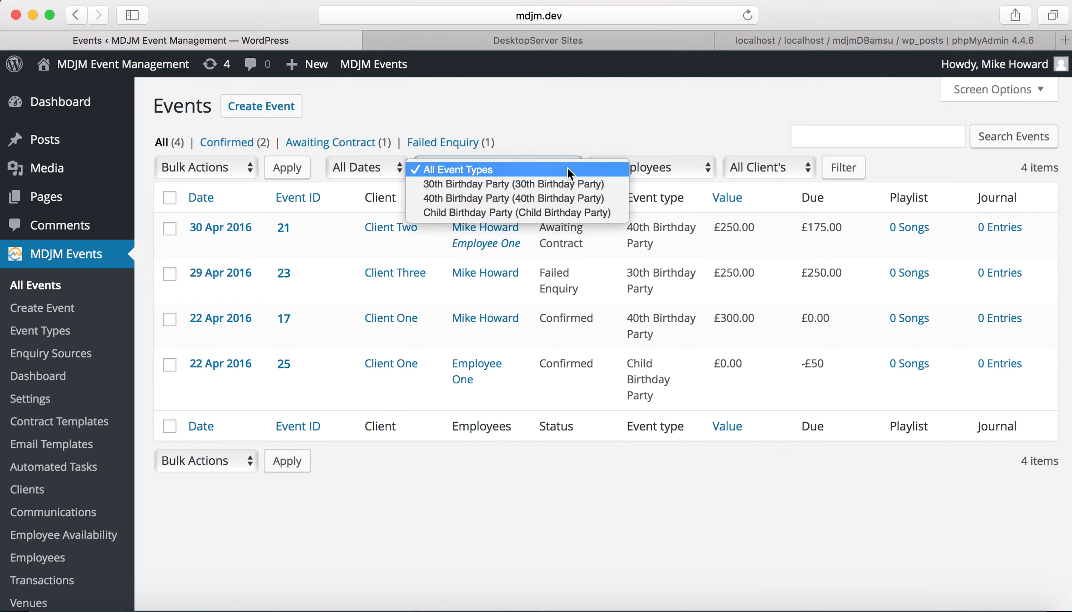
left_click(552, 198)
left_click(843, 167)
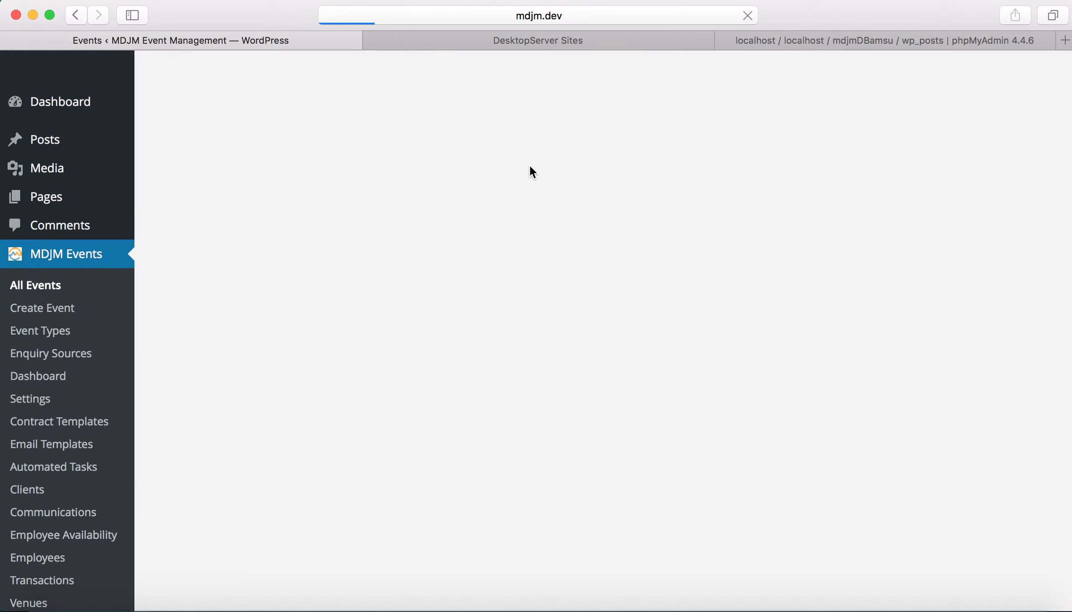
- Examine the employee and client filter options of the events list, leaving both filters set to all
left_click(619, 163)
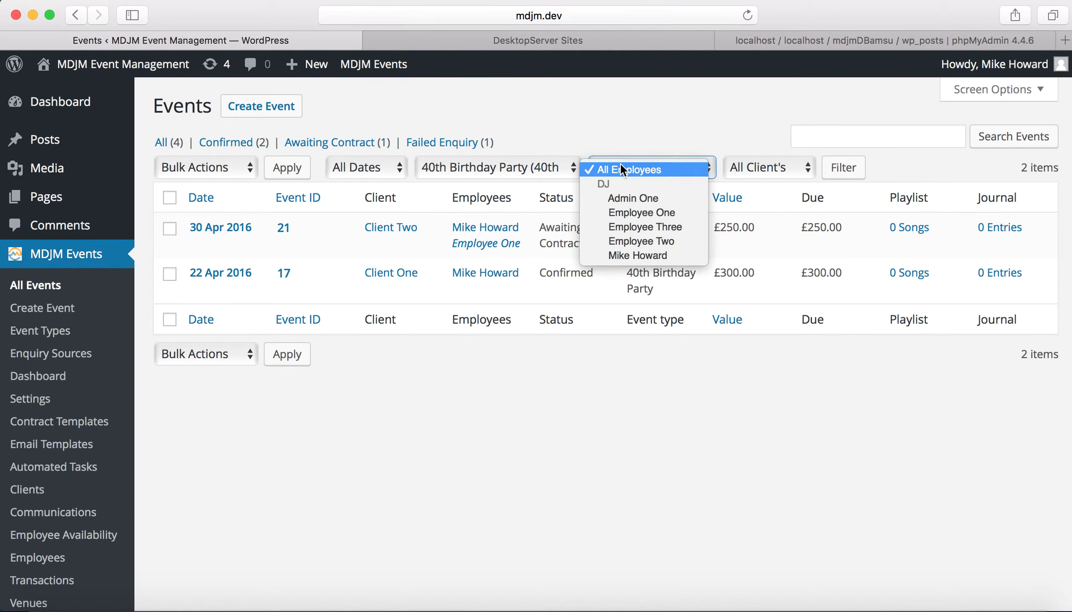
left_click(664, 114)
left_click(746, 171)
left_click(746, 125)
left_click(652, 168)
left_click(648, 132)
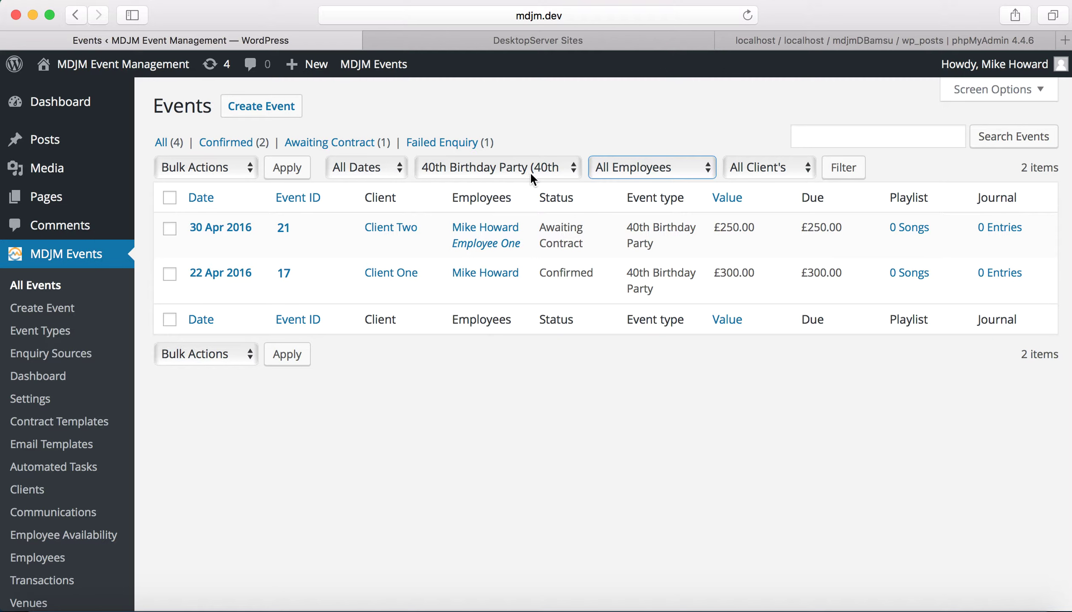
left_click(763, 171)
left_click(749, 142)
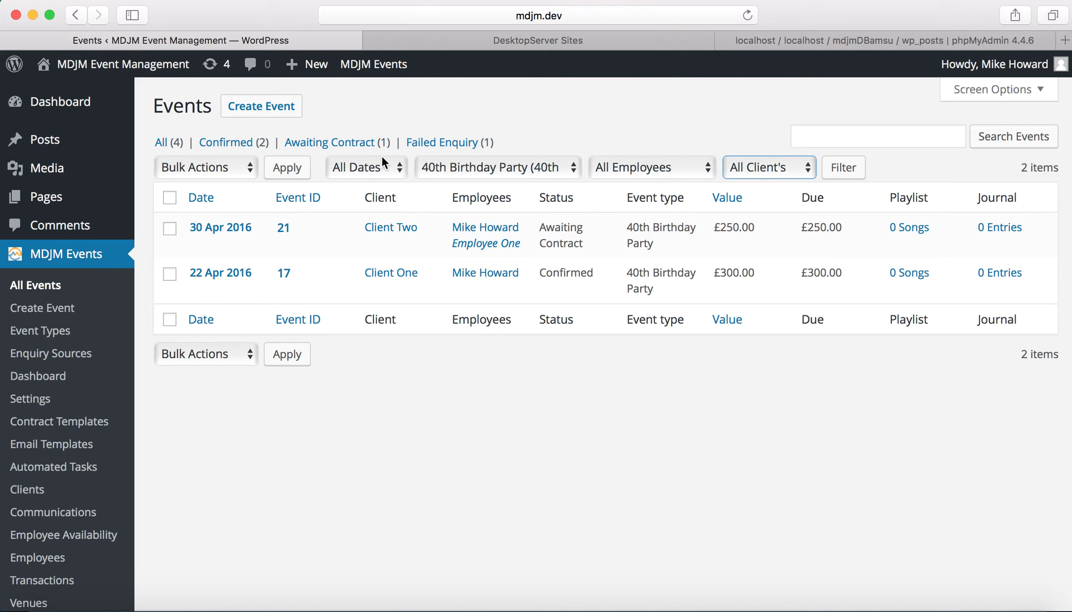
- In the 30 Apr 2016 event, add Employee Two to the event employees as Photographer with a wage of £75
left_click(223, 230)
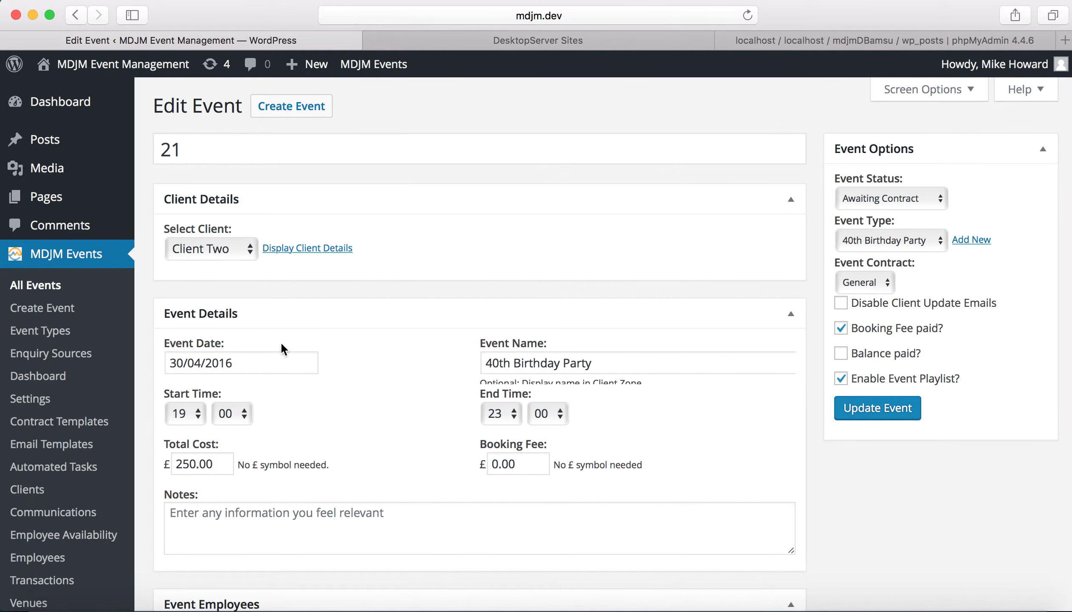
scroll(384, 416, "down", 10)
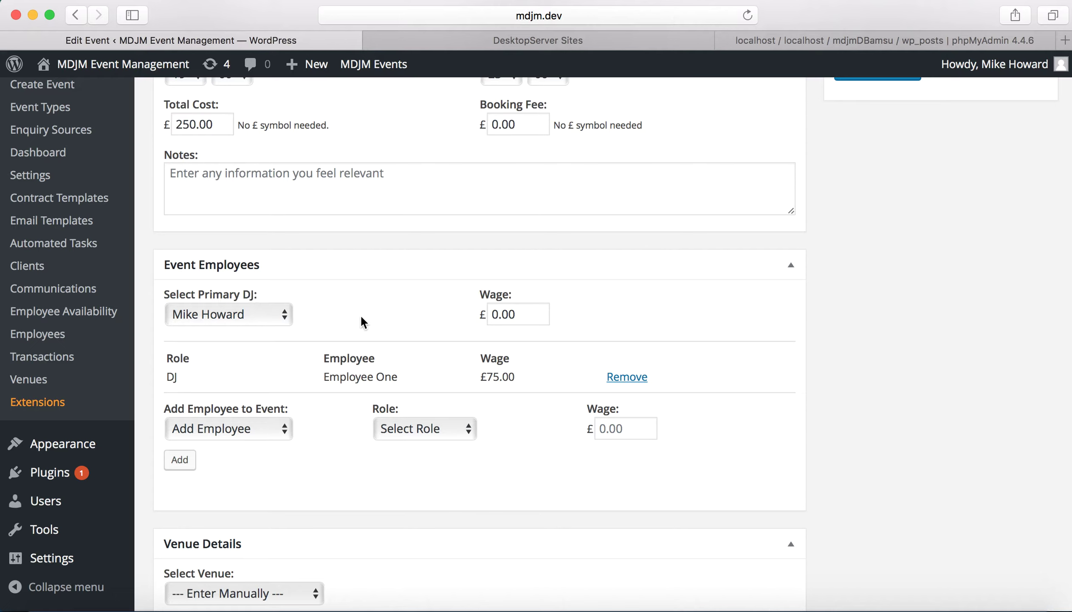
left_click(525, 315)
left_click(238, 430)
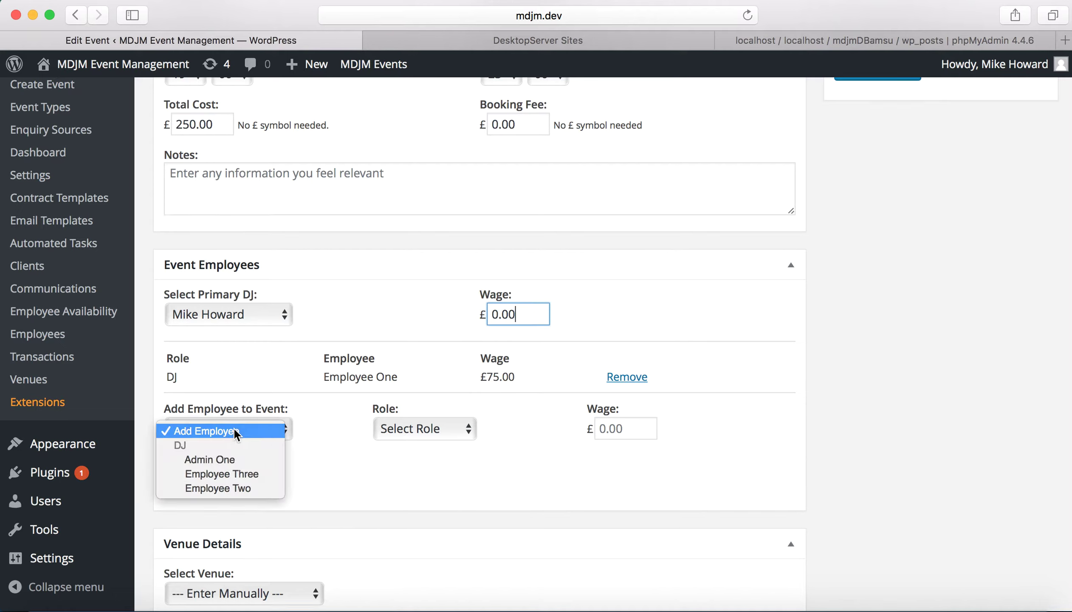
left_click(259, 489)
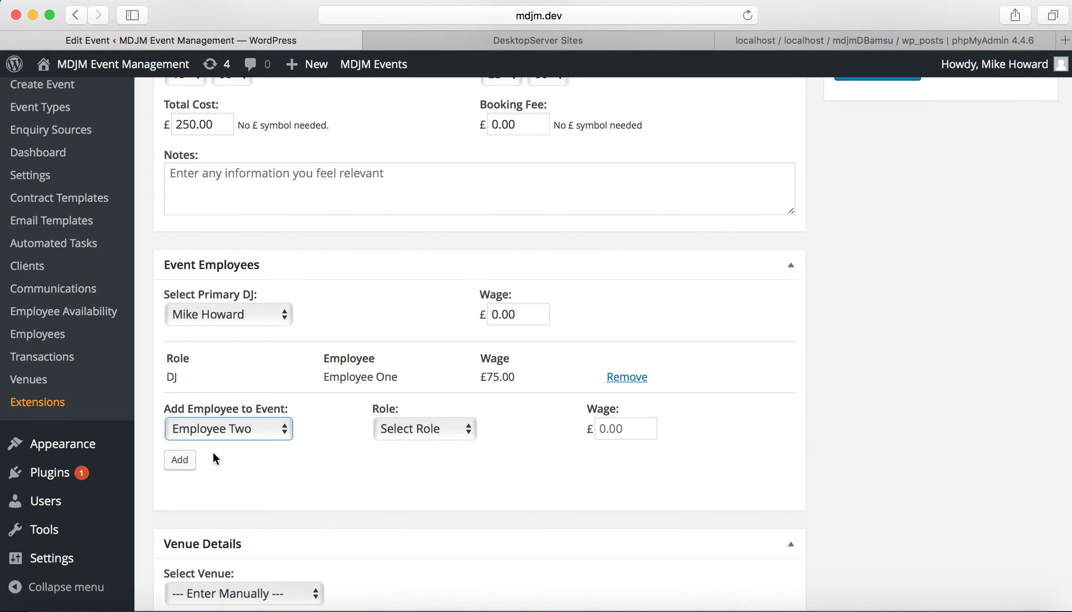
left_click(418, 426)
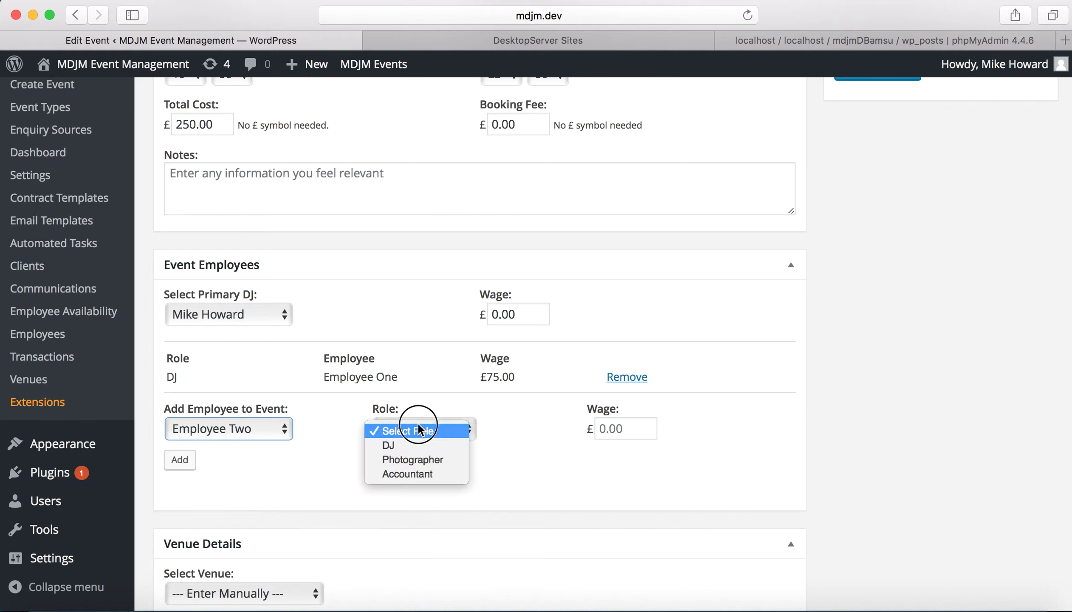
left_click(433, 459)
left_click(646, 428)
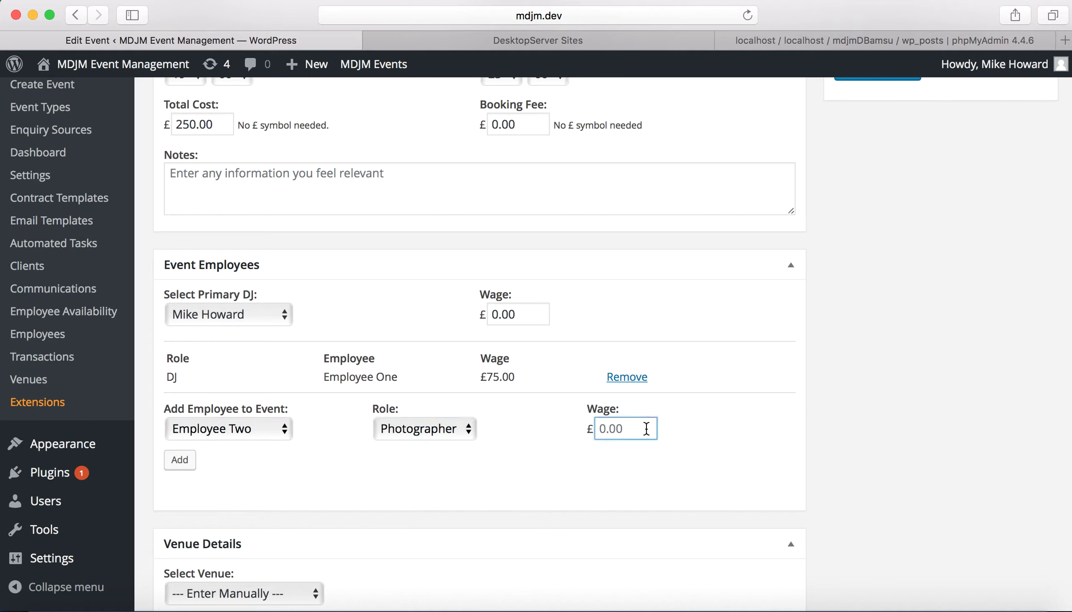
type("75")
left_click(184, 461)
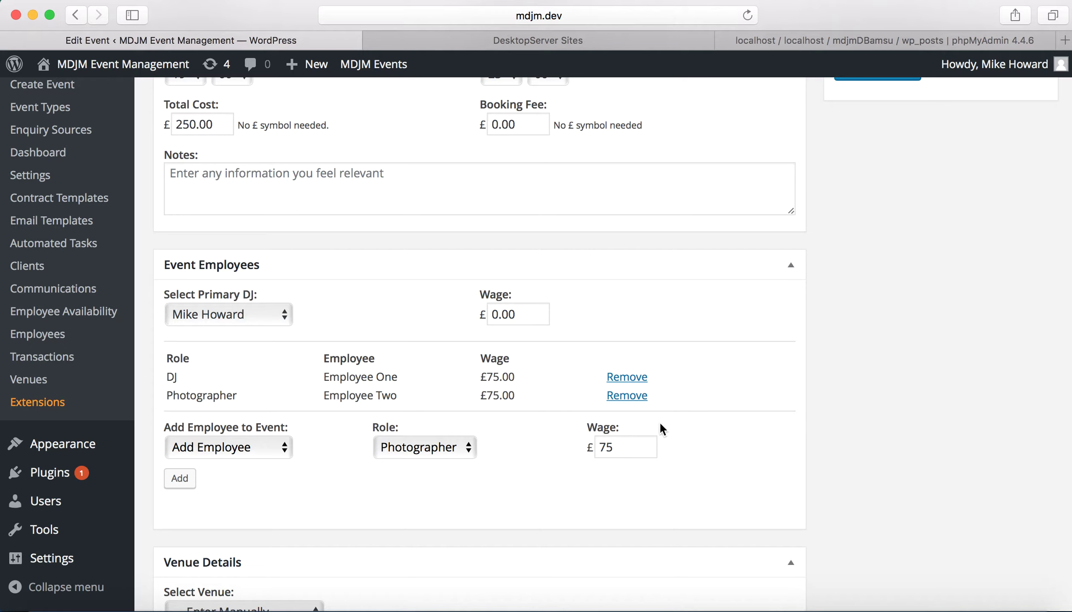
- Return to the list of all events and check the employees assigned to the 30 Apr 2016 event
left_click(638, 378)
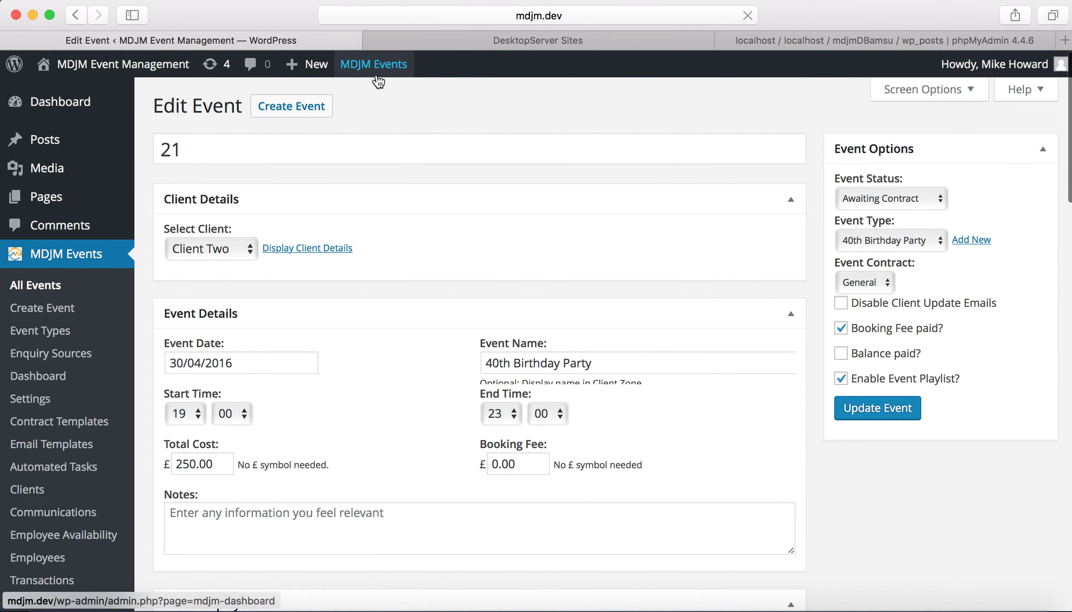
mouse_move(383, 77)
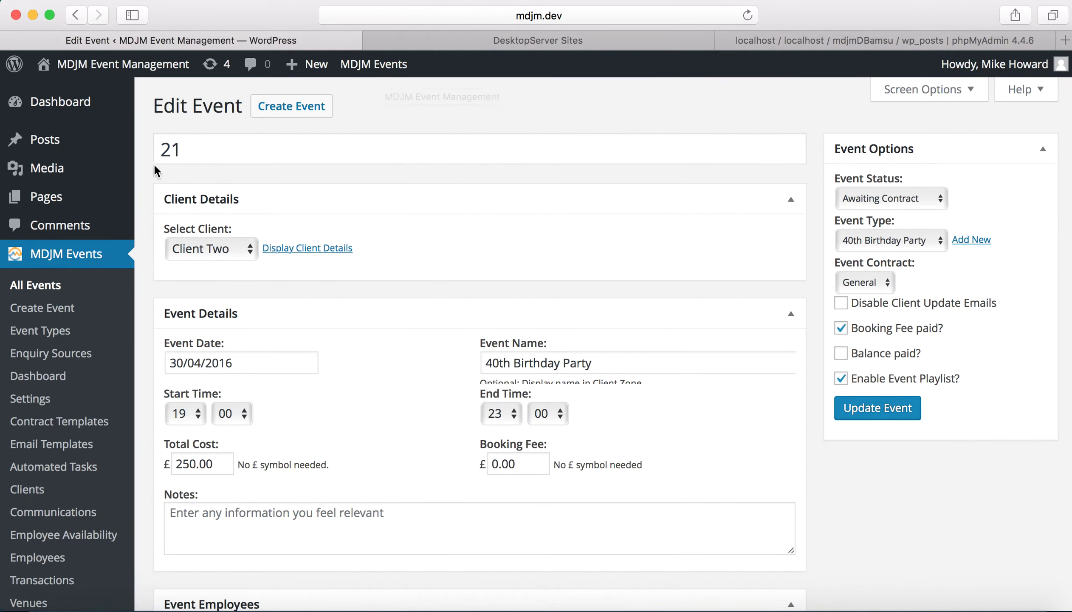
left_click(85, 288)
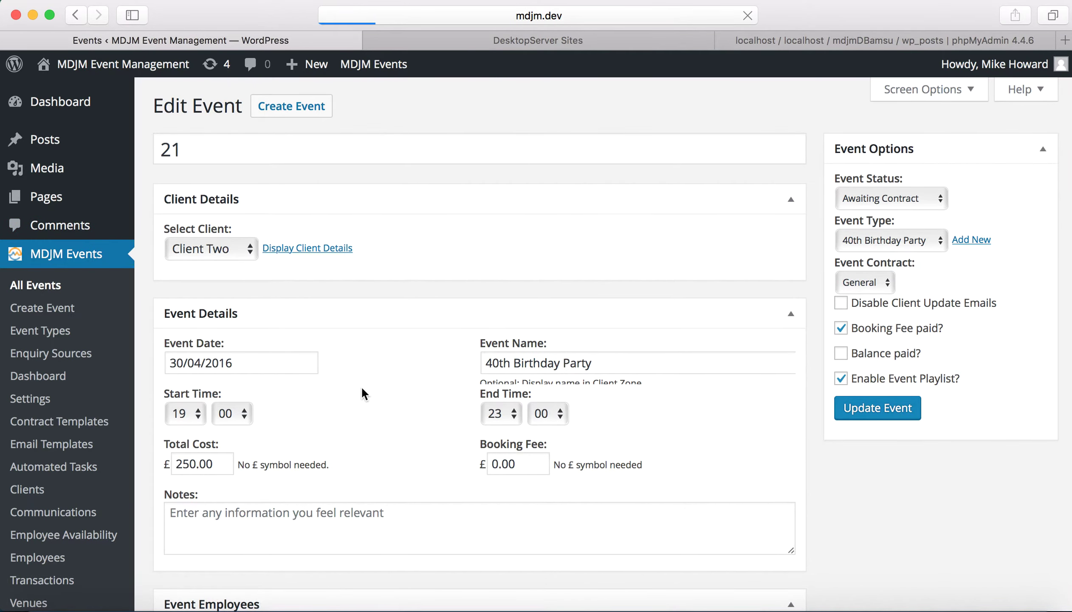
scroll(361, 385, "up", 3)
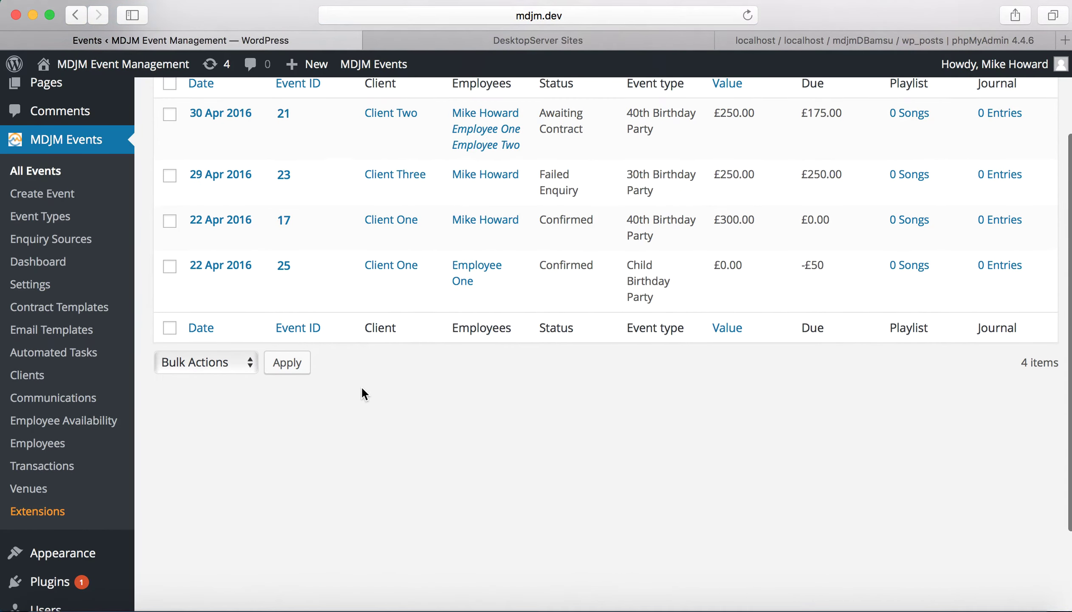
scroll(361, 385, "up", 3)
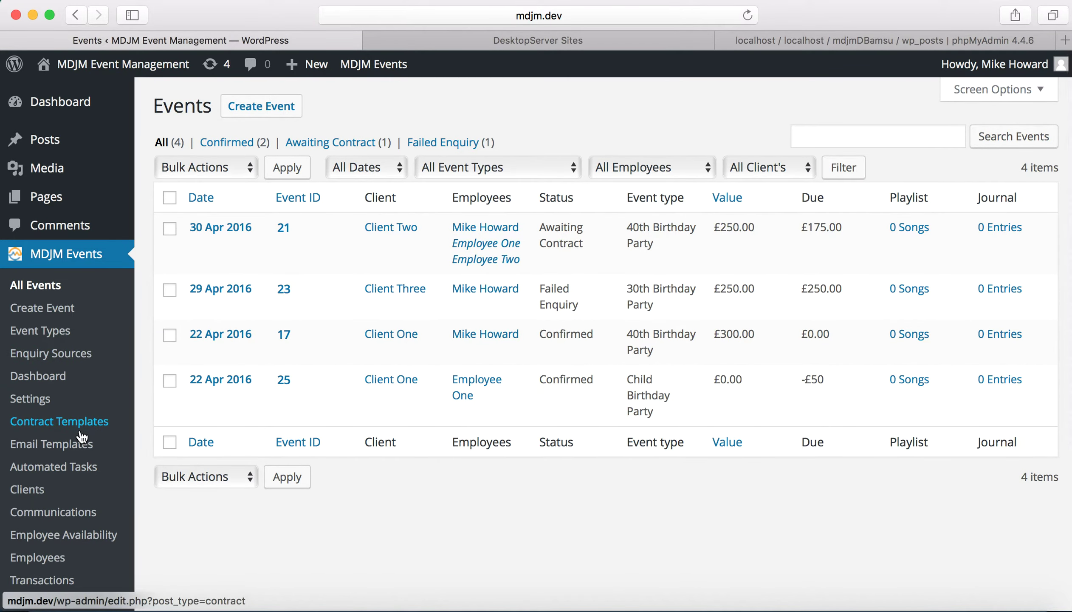
- Open the Availability Checker section of the MDJM Client Zone settings
mouse_move(383, 68)
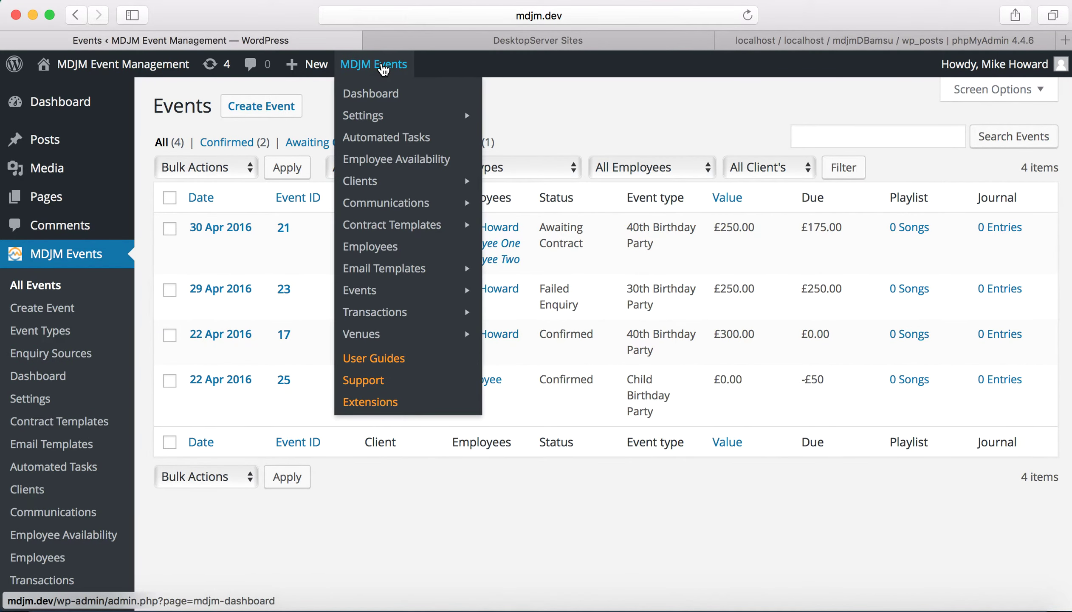
mouse_move(392, 302)
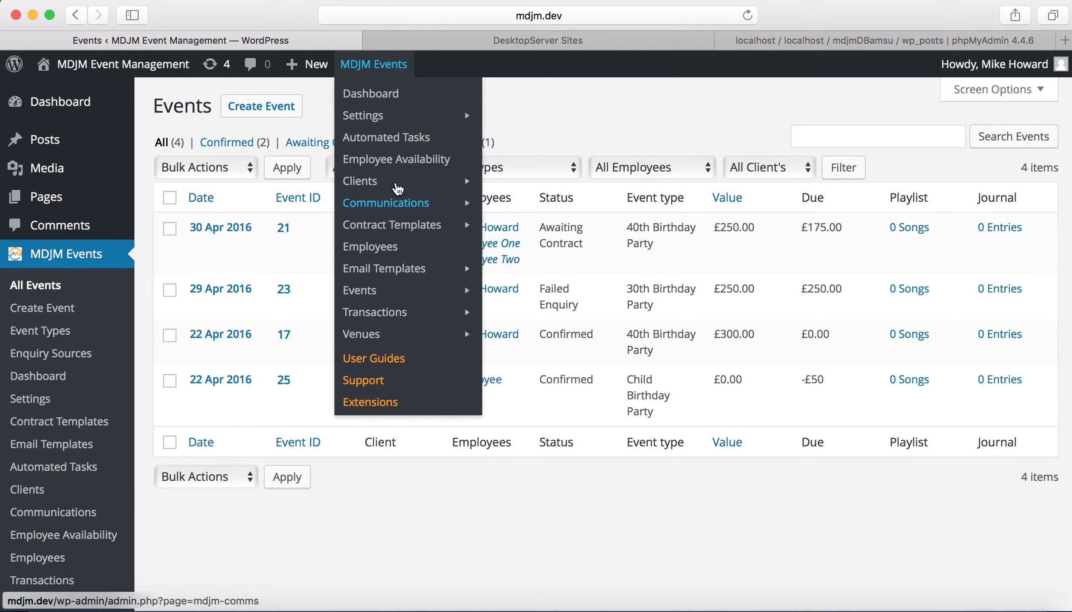
mouse_move(462, 115)
left_click(521, 203)
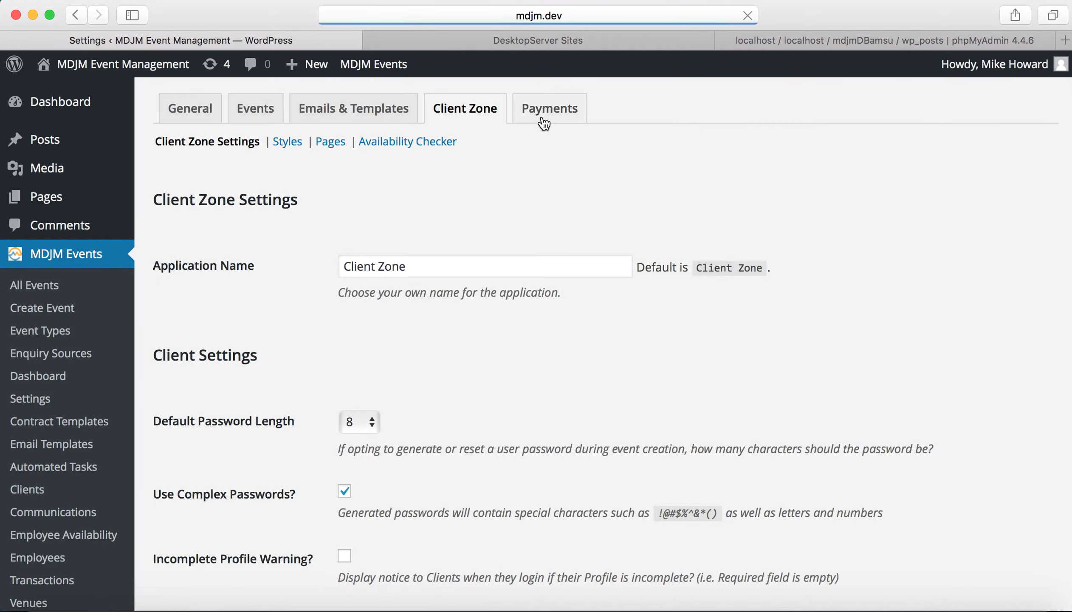
left_click(424, 141)
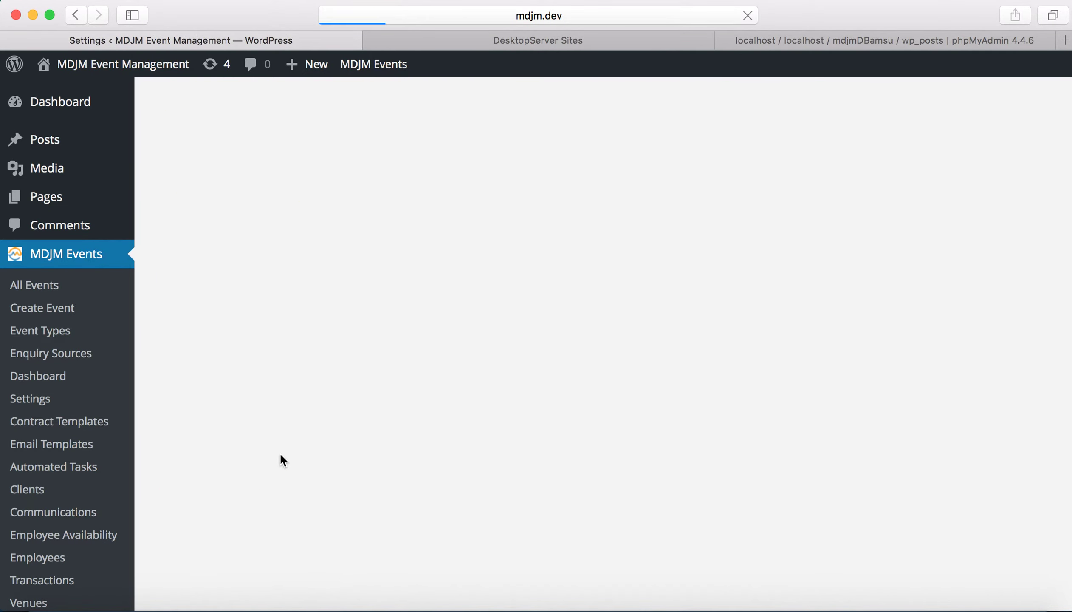
scroll(242, 450, "down", 5)
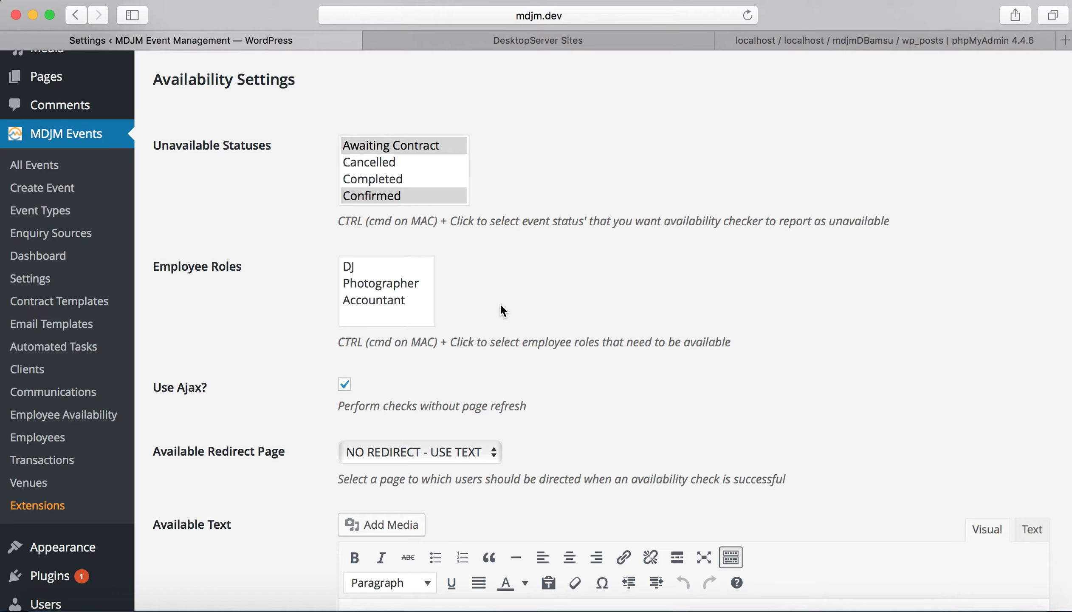
- Examine the Unavailable Statuses and Employee Roles options in the availability settings
left_click(364, 270)
left_click(347, 274)
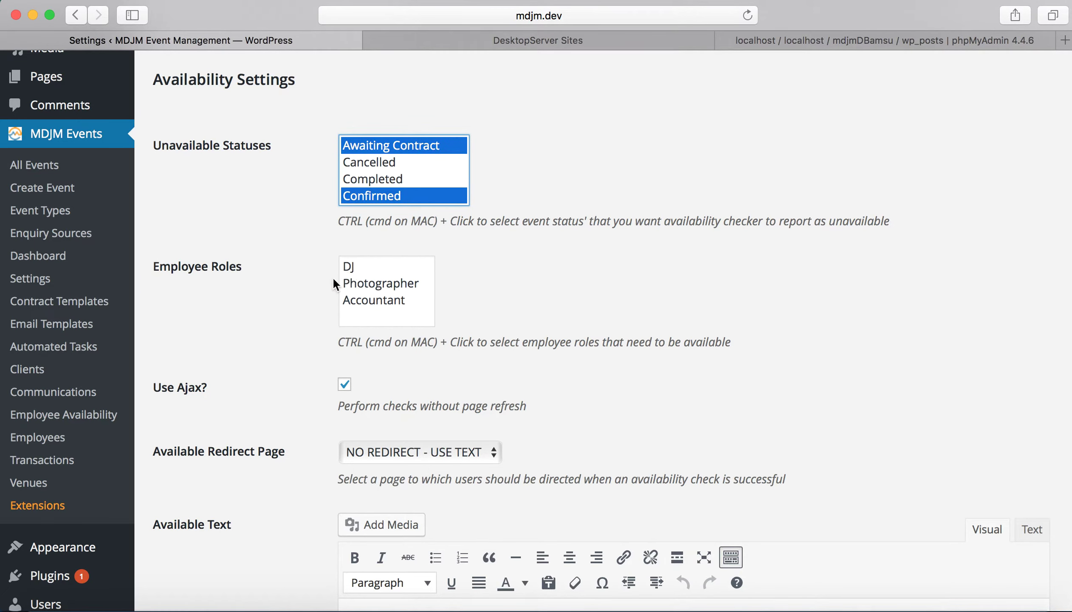
left_click(352, 272)
left_click(352, 271)
left_click(361, 285)
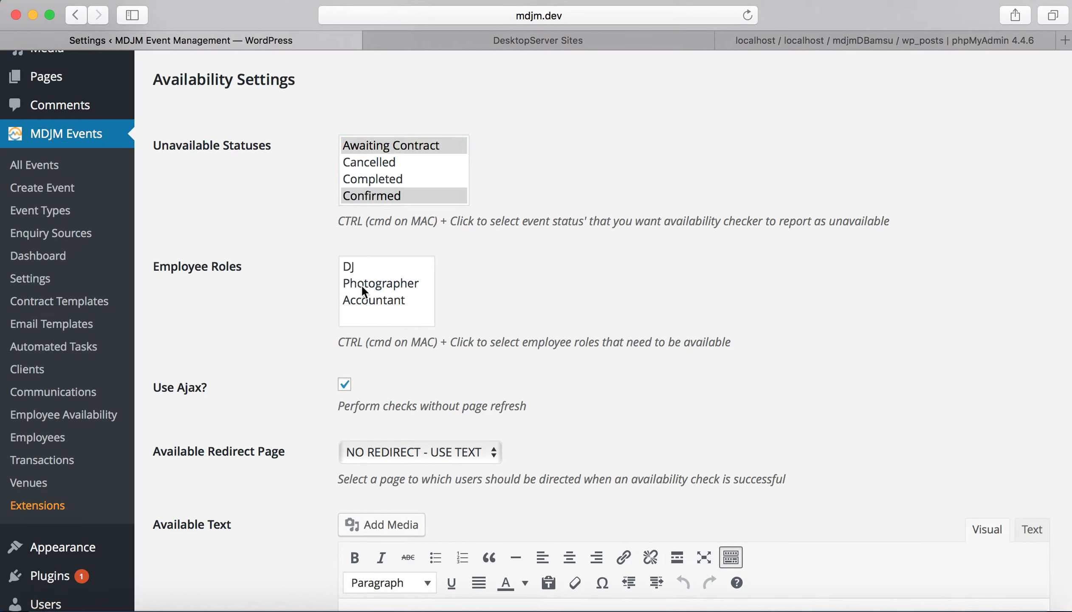
scroll(199, 384, "down", 2)
scroll(199, 384, "up", 5)
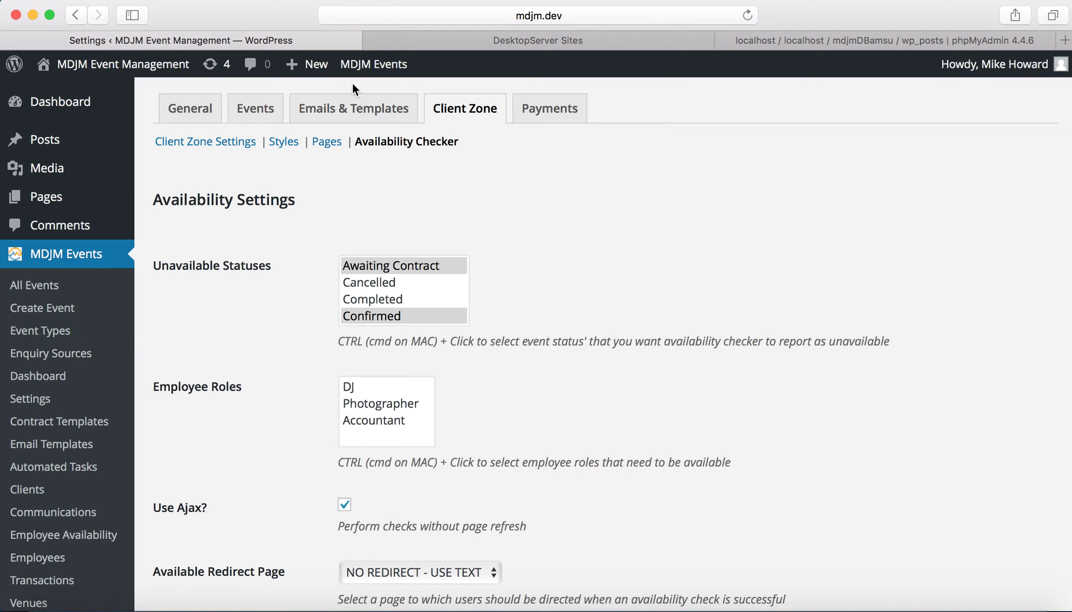
- Look through the event playlist categories and open the First Dance category to examine its editing options
mouse_move(373, 63)
mouse_move(405, 290)
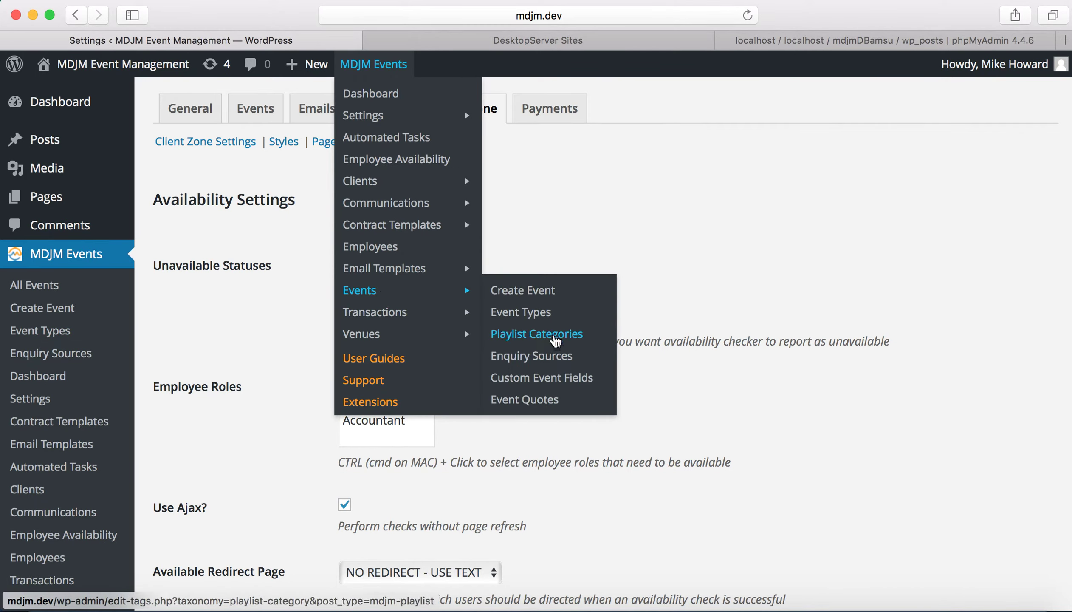
left_click(555, 339)
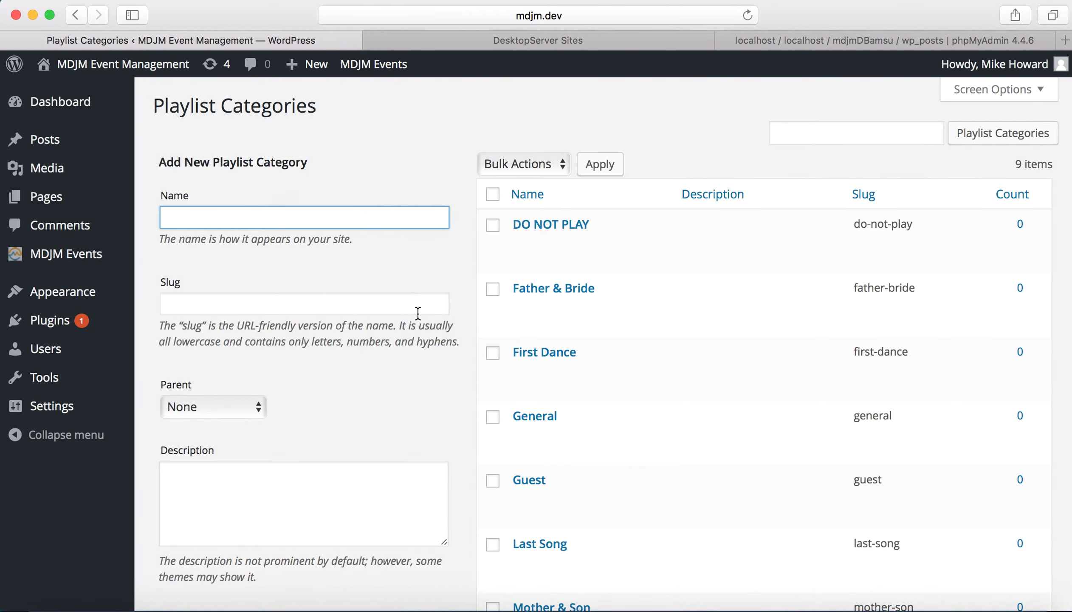
scroll(417, 313, "down", 5)
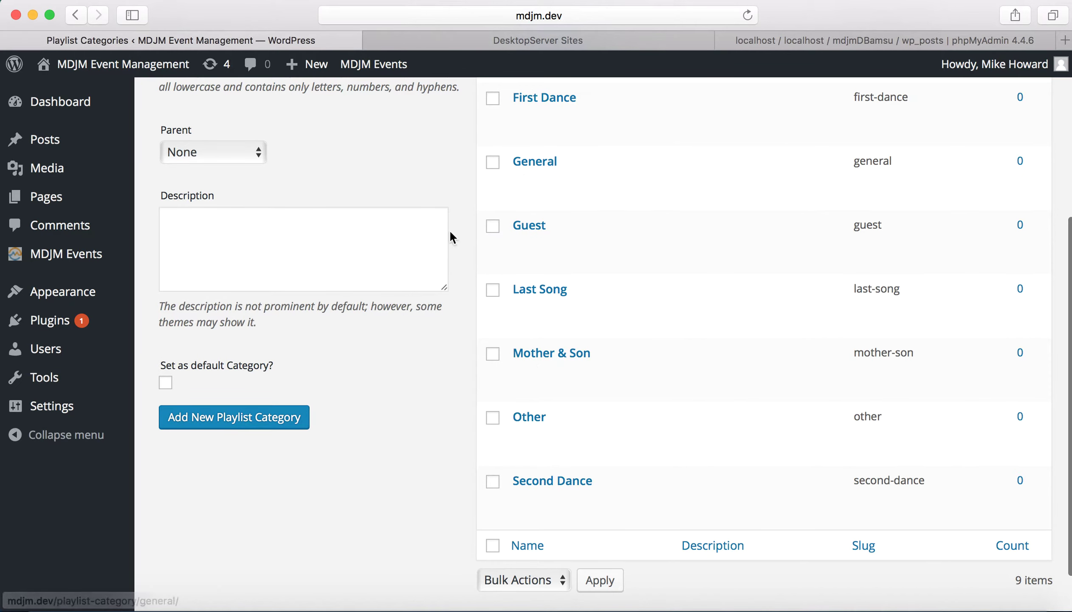
scroll(441, 217, "up", 5)
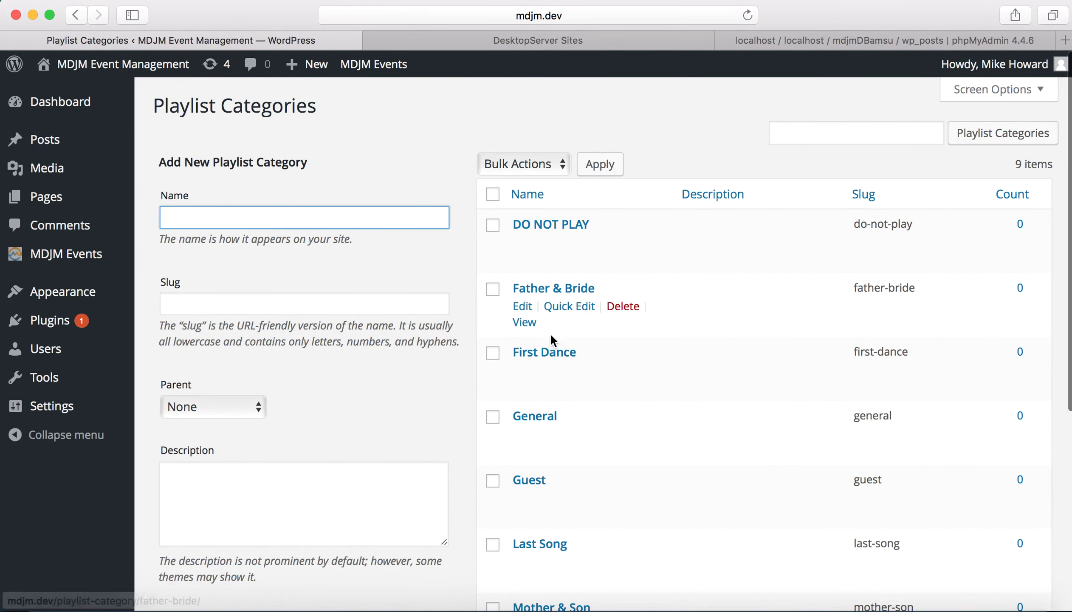
left_click(537, 352)
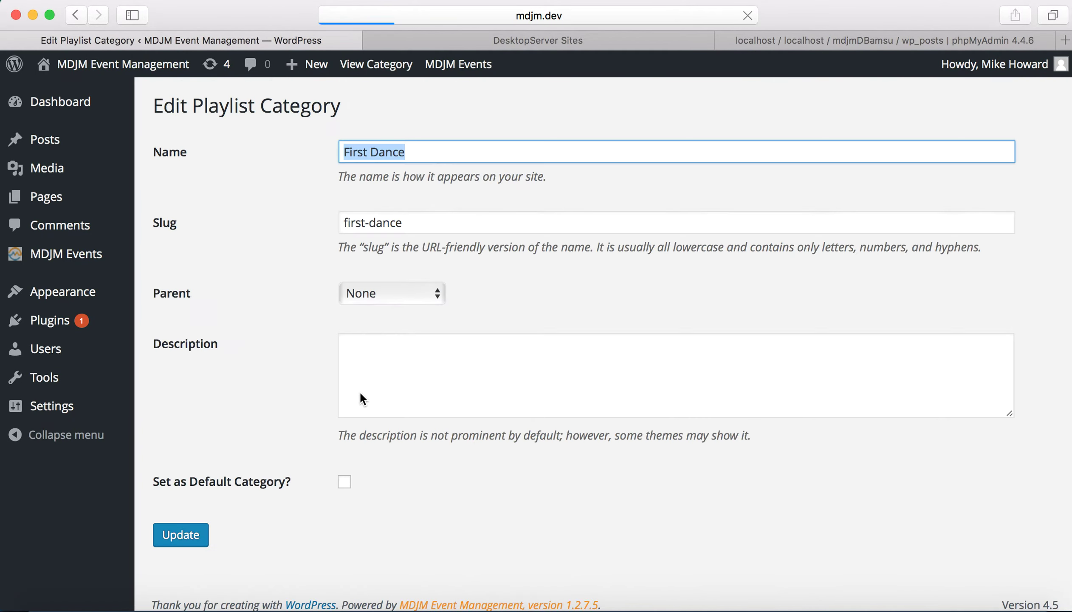
scroll(359, 391, "down", 1)
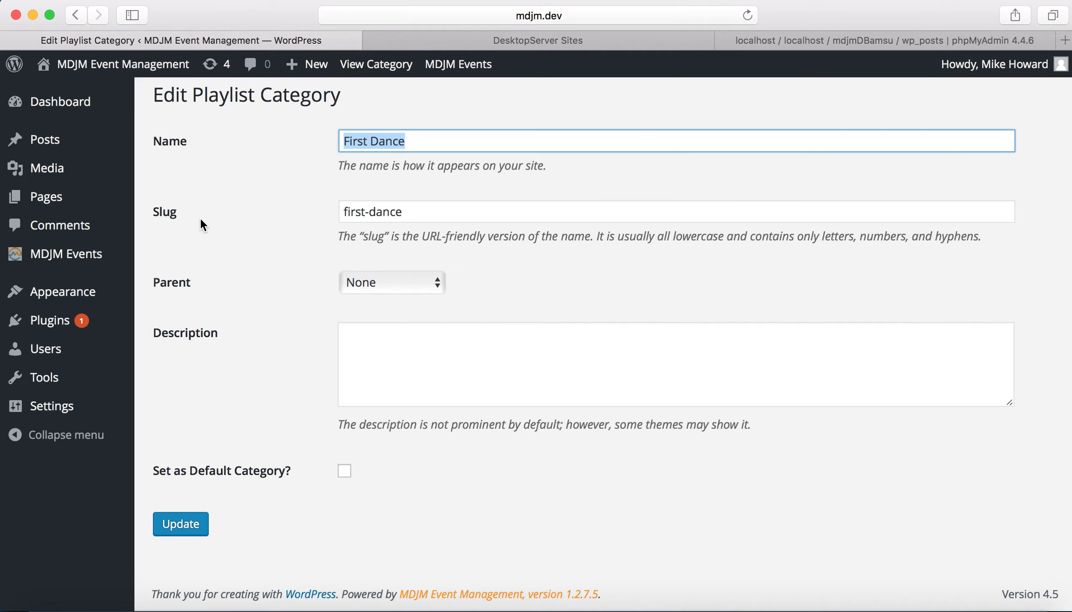
- Return to the main WordPress dashboard and review the MDJM Availability and MDJM Overview widgets
left_click(79, 105)
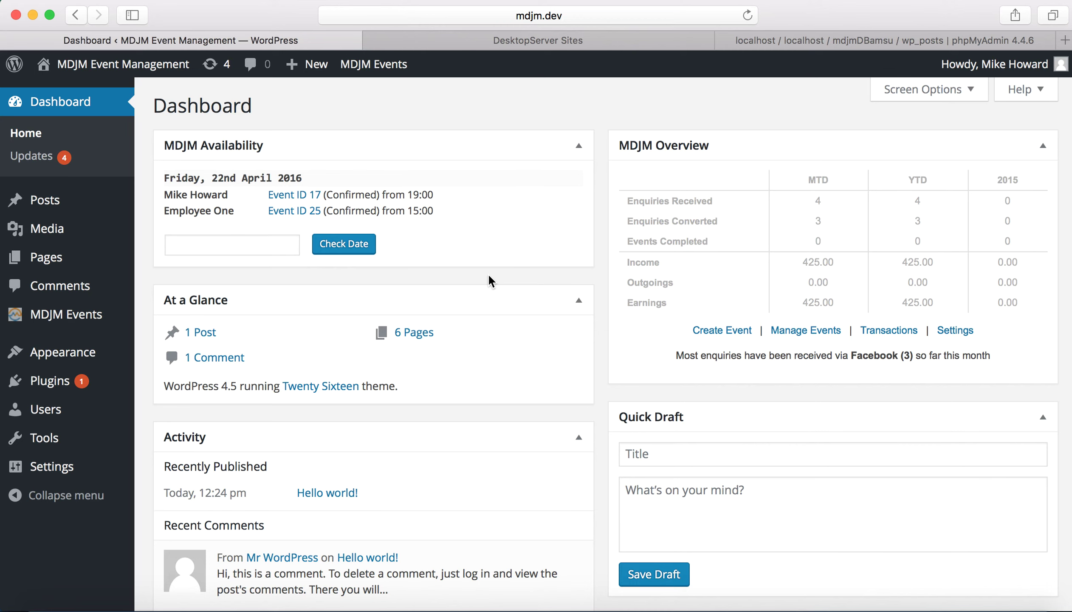
left_click(56, 105)
mouse_move(87, 324)
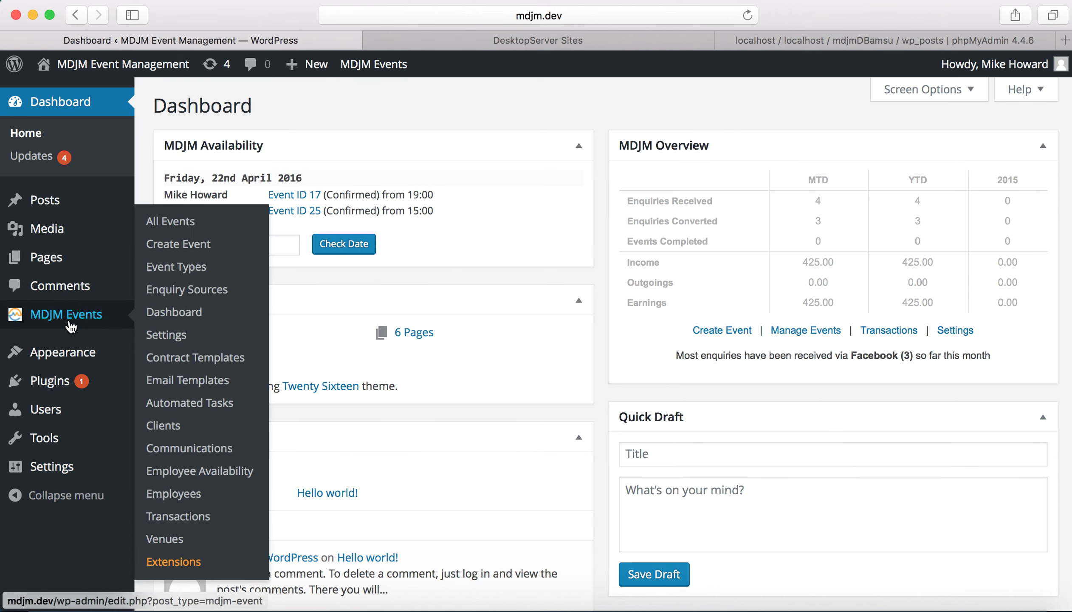